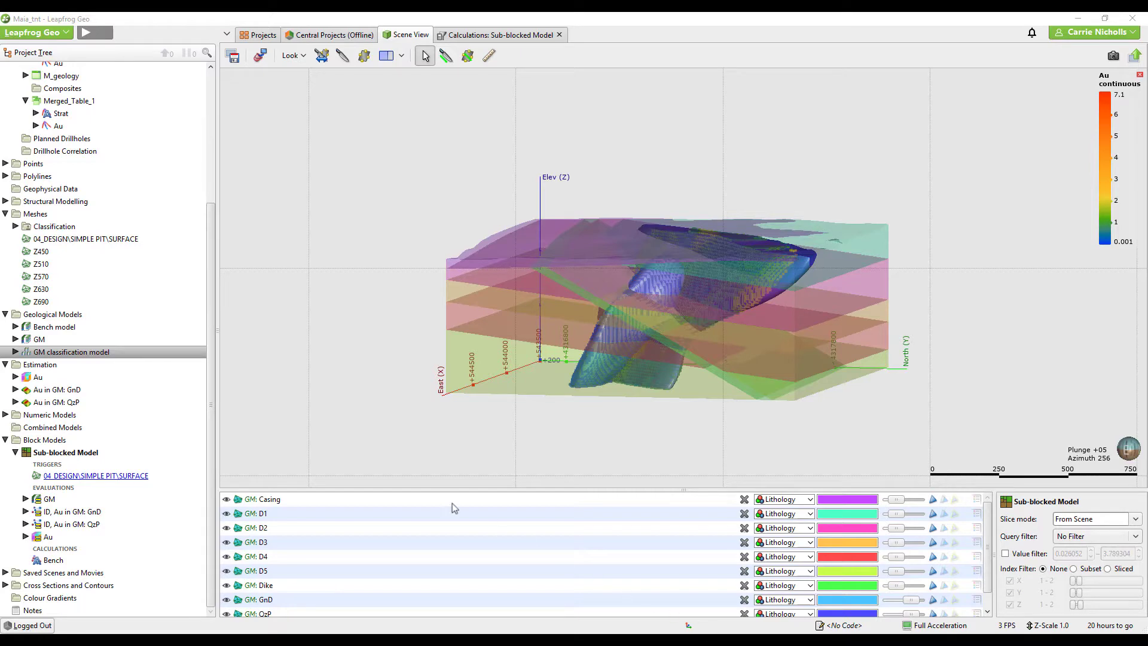
# Create geological model 'Pit model' with base lithology <None> and extents enclosing GM Extents
pyautogui.click(72, 315)
pyautogui.rightClick(72, 321)
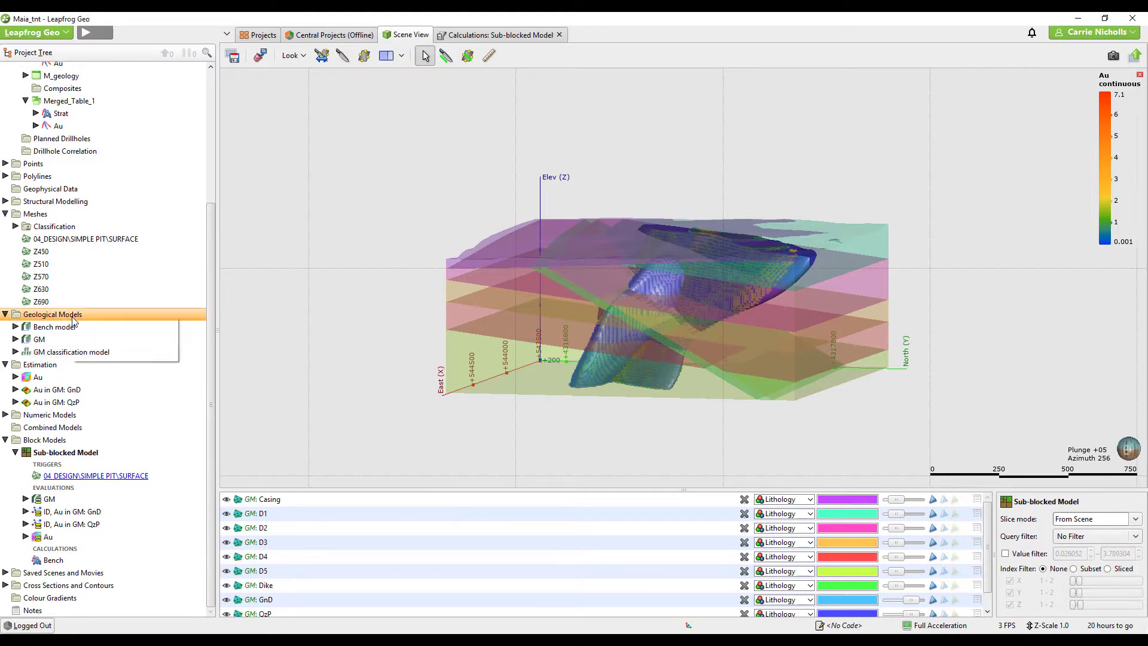
pyautogui.click(89, 330)
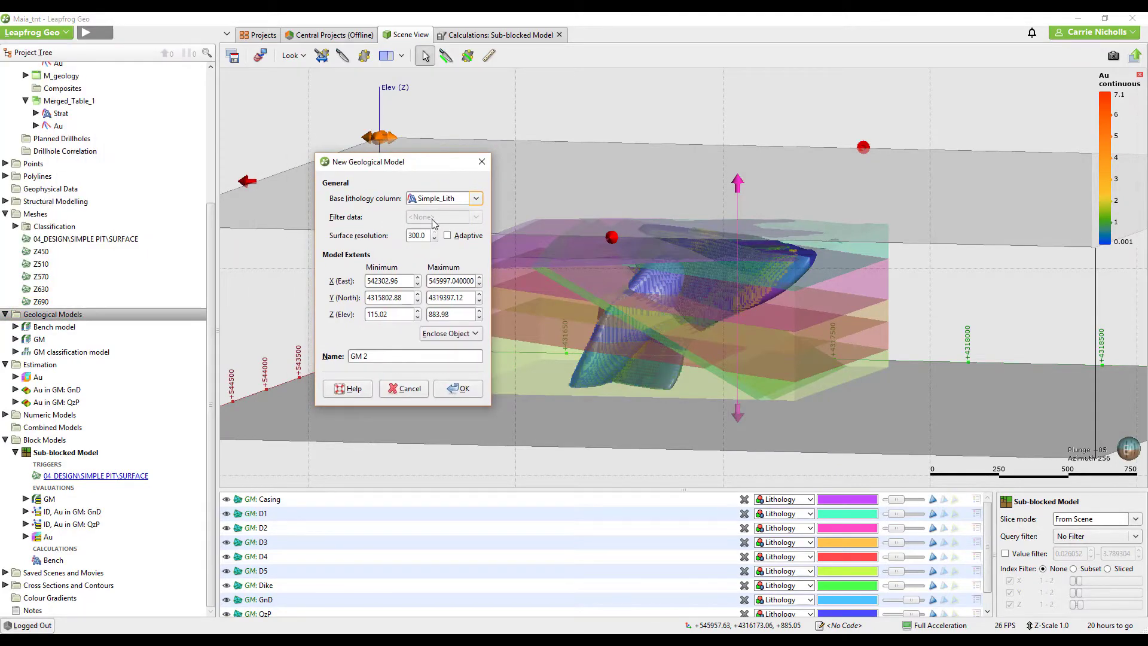
pyautogui.click(475, 199)
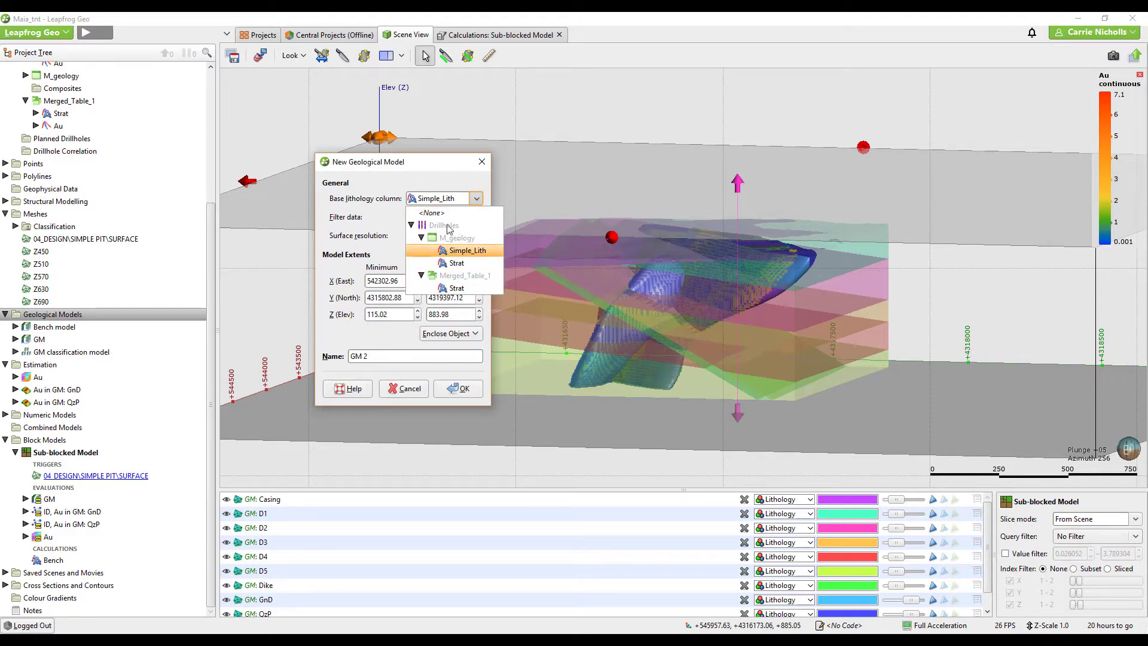
pyautogui.click(434, 214)
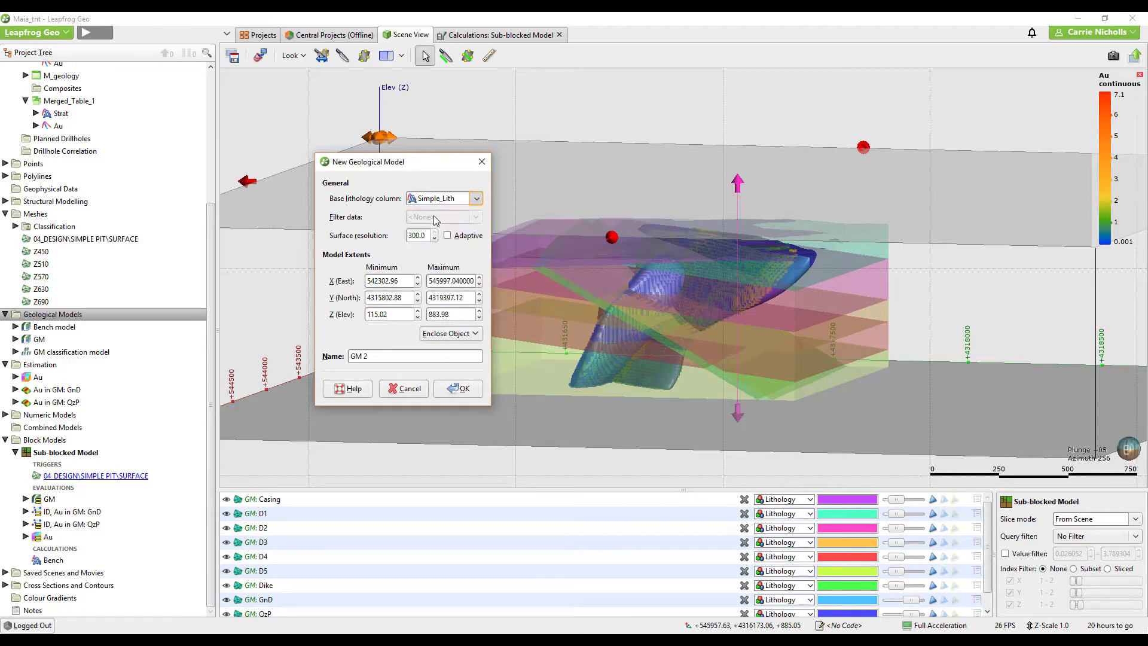
pyautogui.click(472, 335)
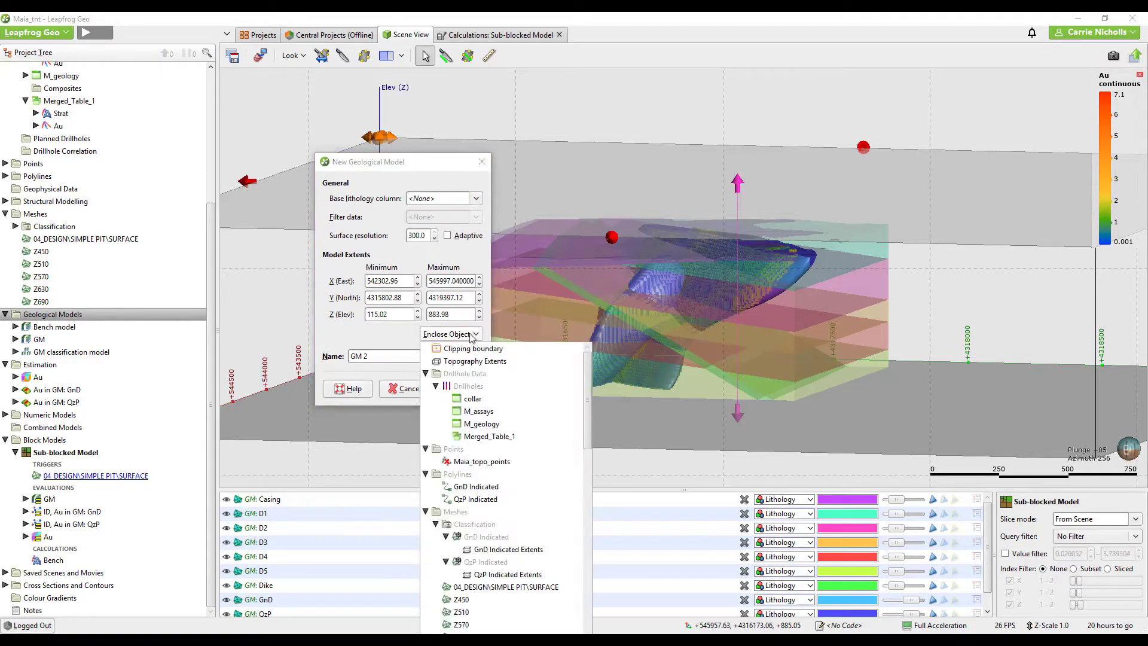
pyautogui.click(426, 512)
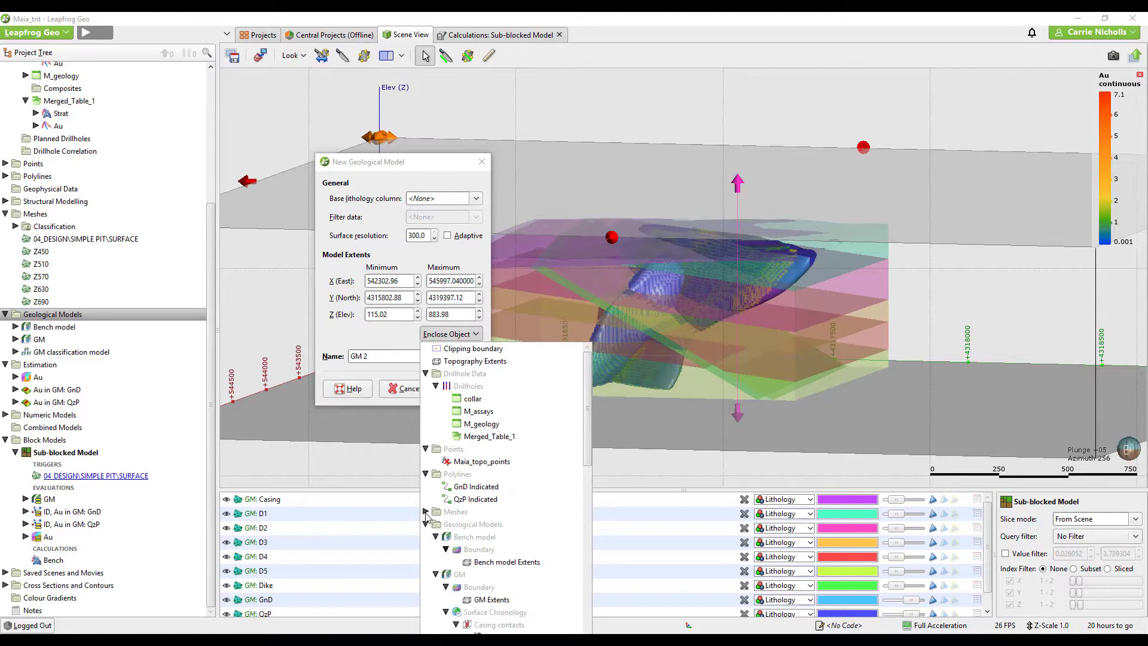
pyautogui.scroll(-2, 428, 517)
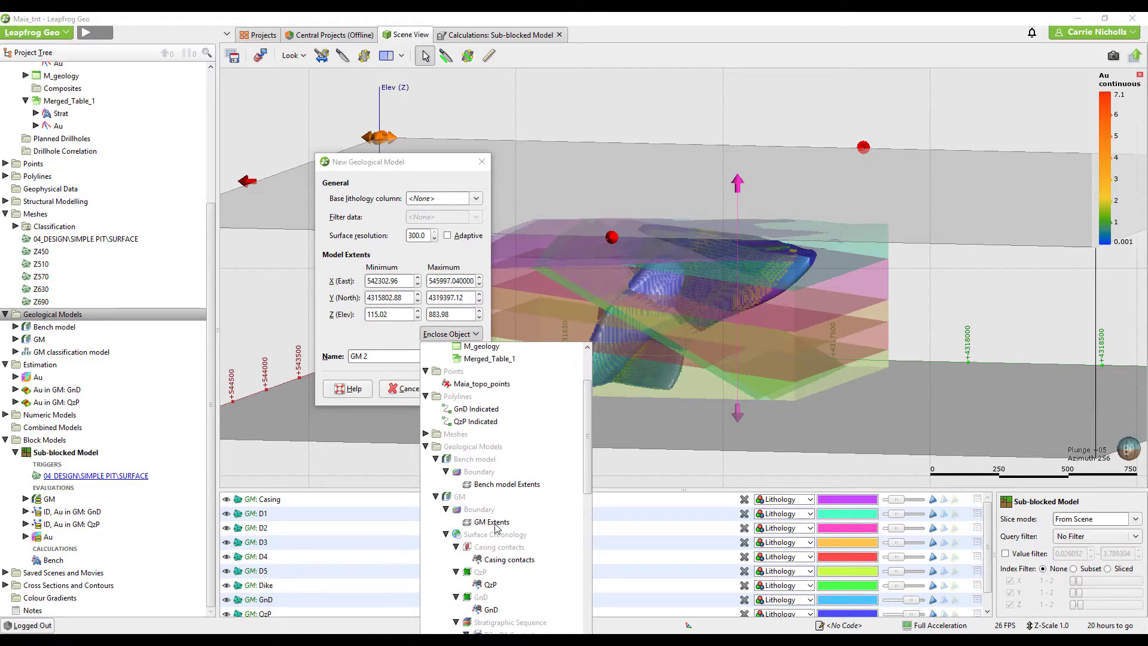
pyautogui.click(491, 522)
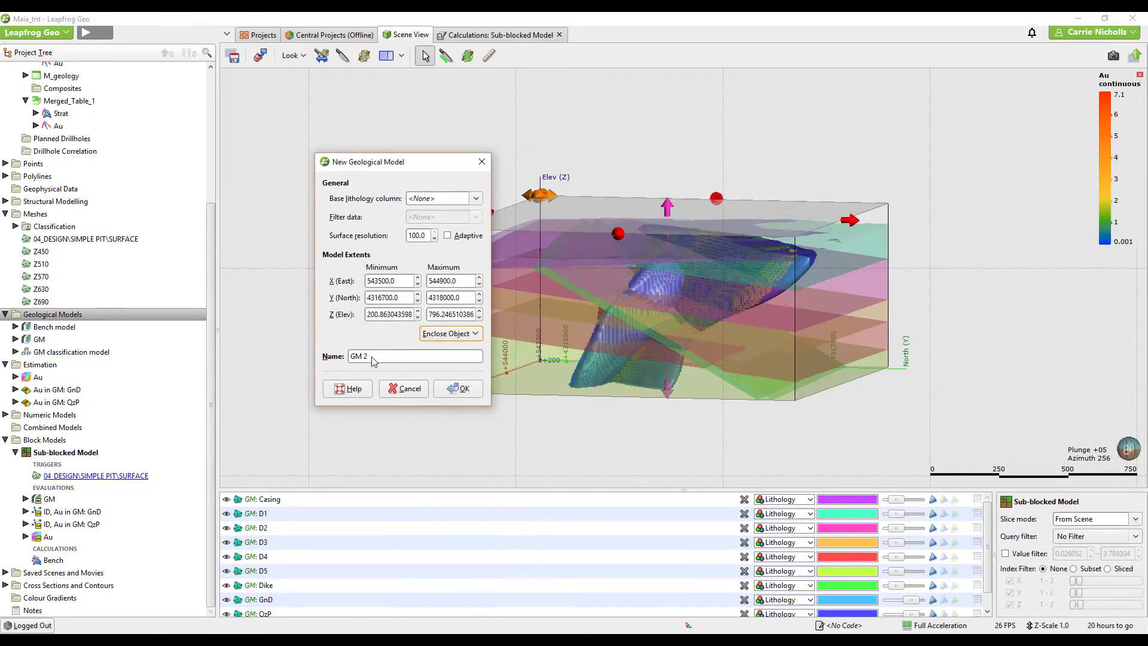
pyautogui.moveTo(374, 356); pyautogui.dragTo(327, 338)
pyautogui.write('Pit model')
pyautogui.click(460, 389)
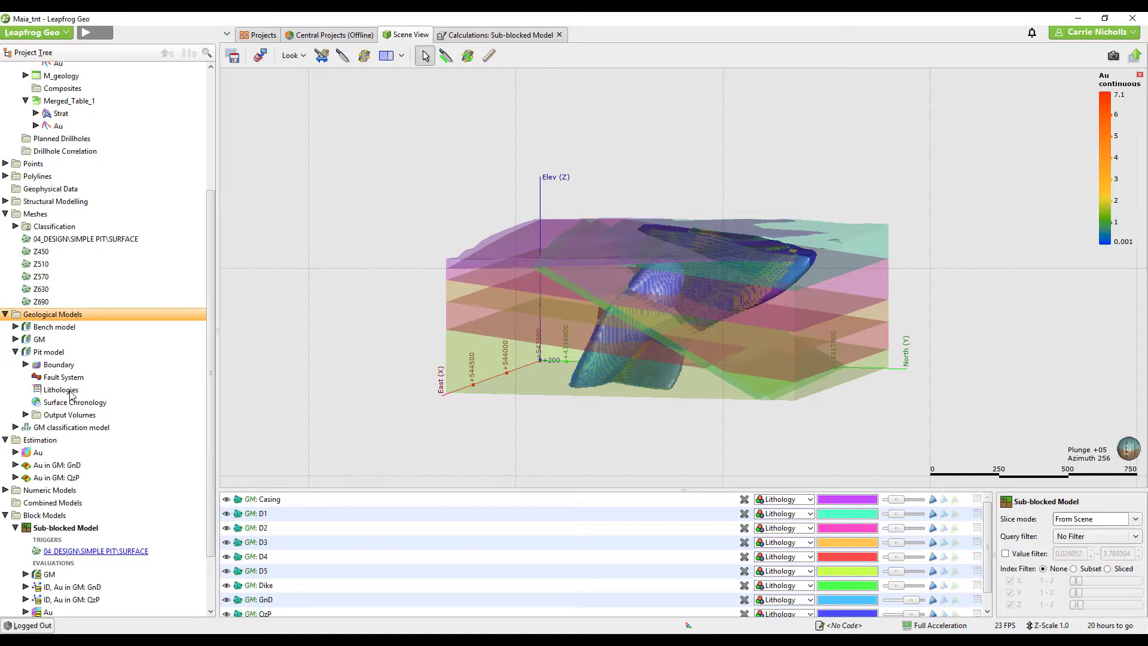
# Add two lithology codes, Inside and Outside, to the Pit model
pyautogui.doubleClick(61, 390)
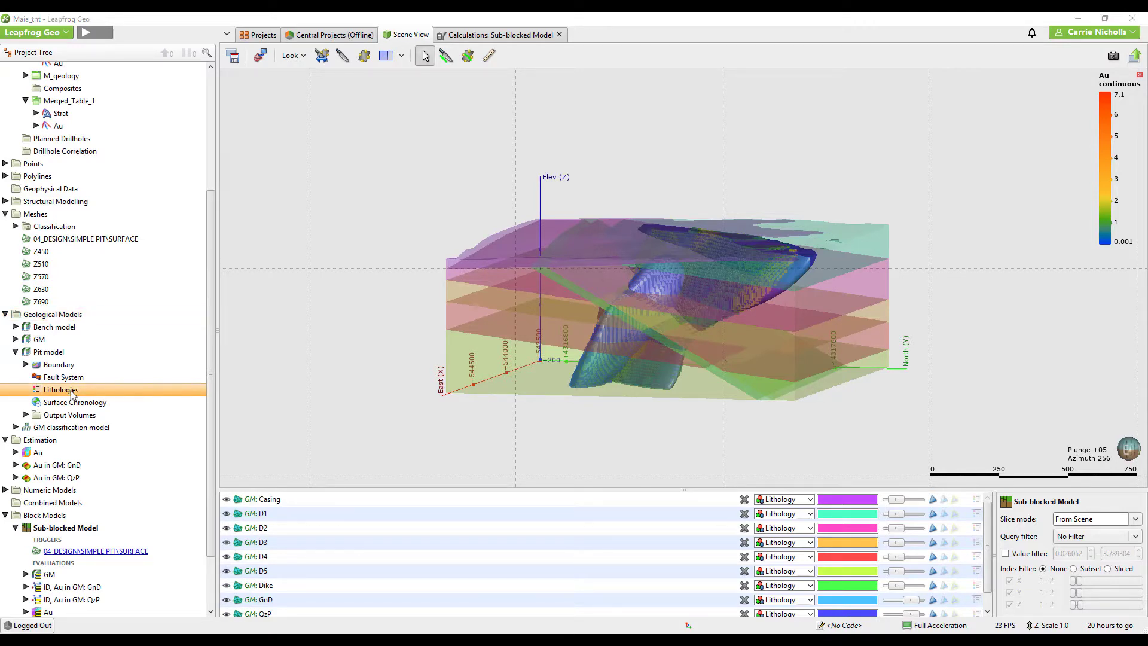
pyautogui.moveTo(536, 194); pyautogui.dragTo(456, 197)
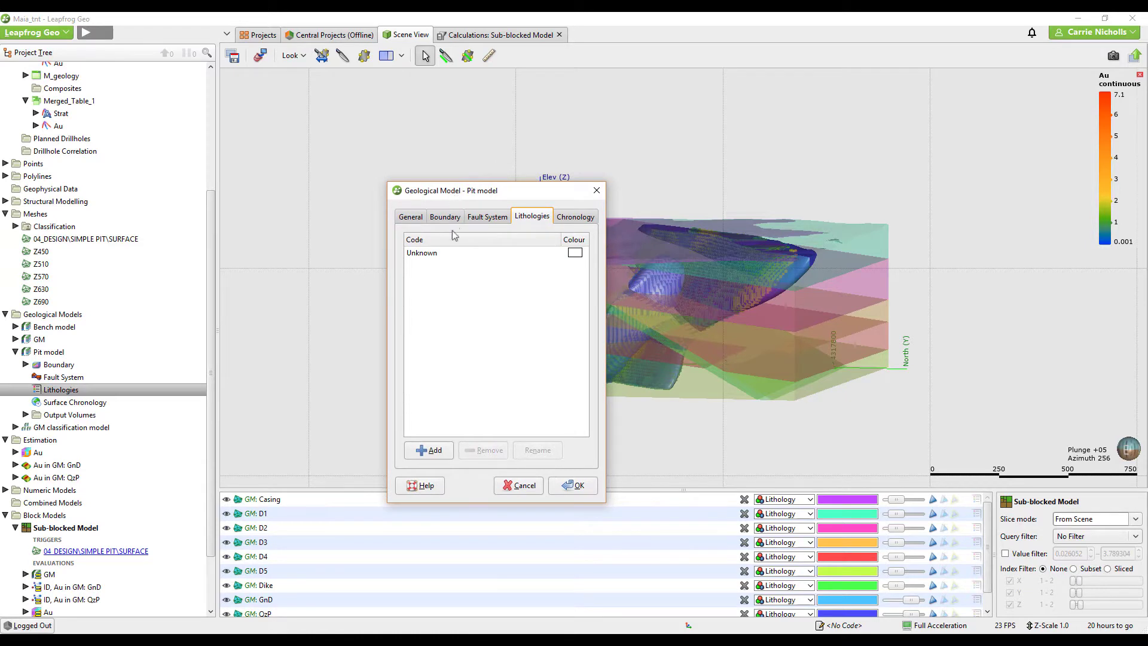
pyautogui.click(441, 459)
pyautogui.click(442, 458)
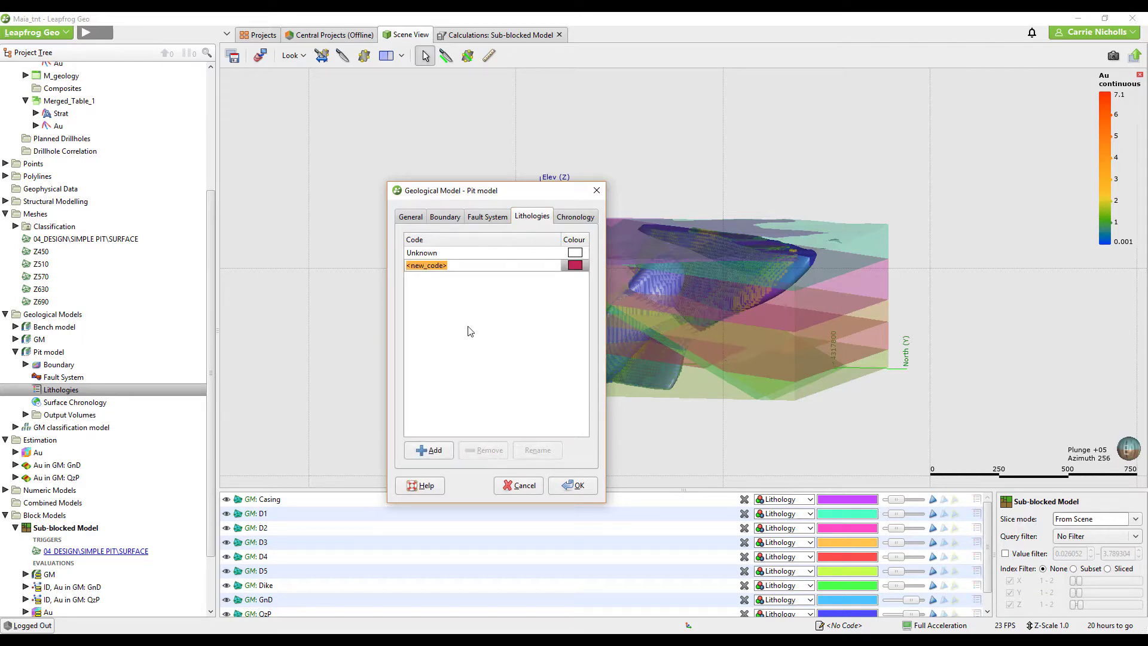
pyautogui.write('Insd')
pyautogui.write('i')
pyautogui.press('BackSpace')
pyautogui.press('BackSpace')
pyautogui.write('ide')
pyautogui.click(442, 453)
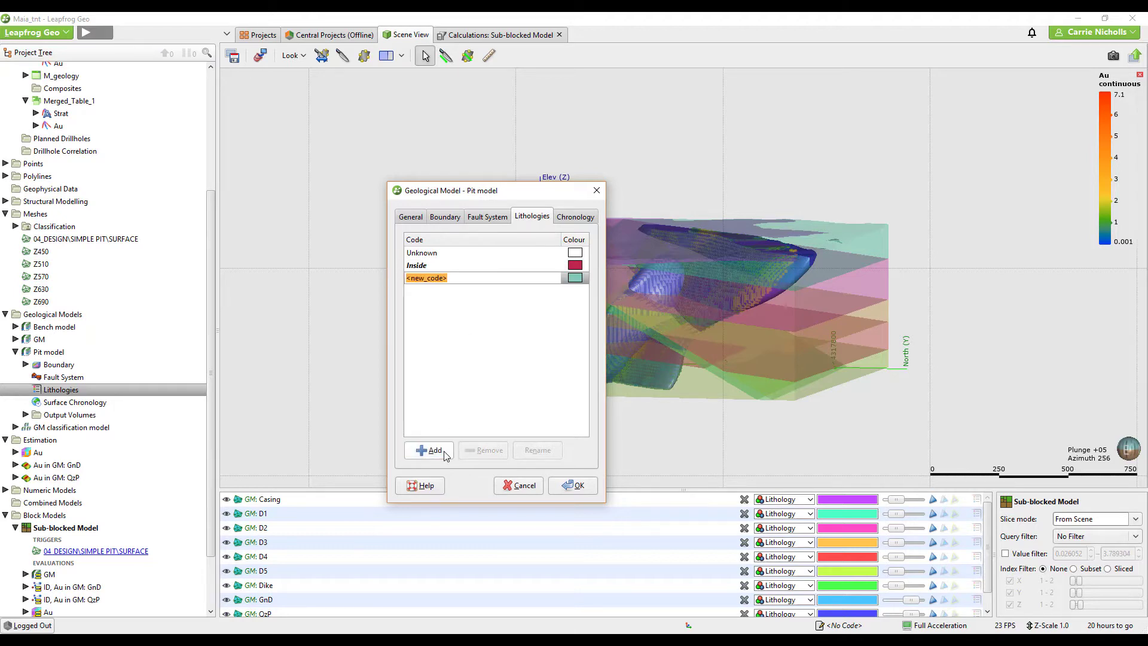
pyautogui.write('Outside')
pyautogui.click(583, 492)
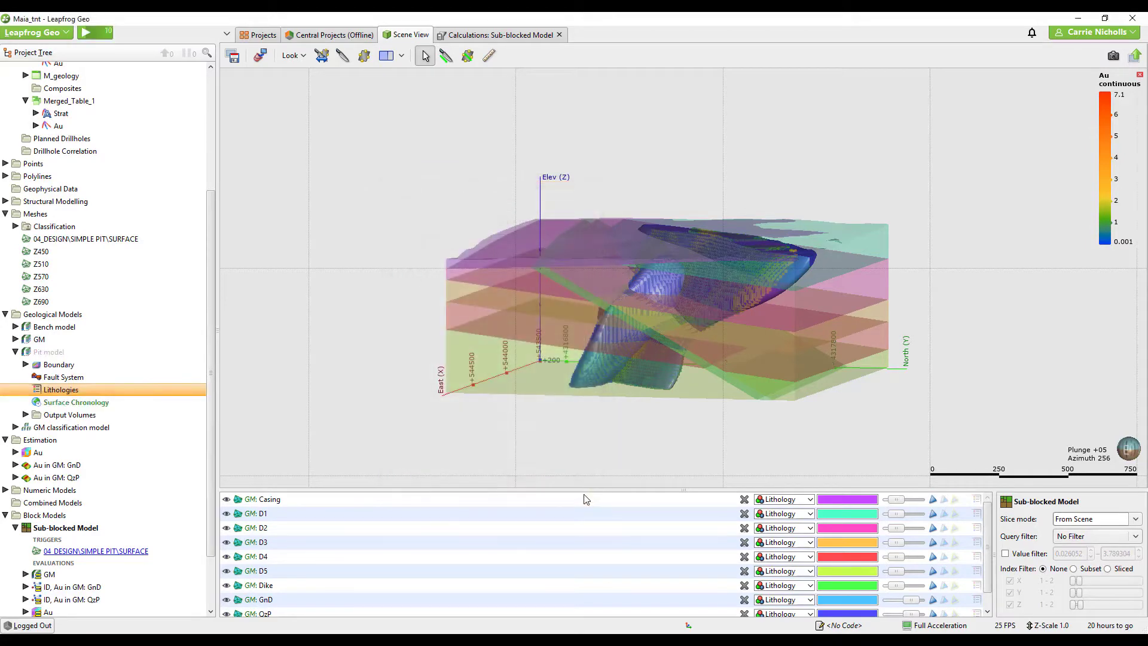
# Add the 04_DESIGN\SIMPLE PIT\SURFACE mesh to the 3D scene and orbit to view the pit
pyautogui.click(45, 240)
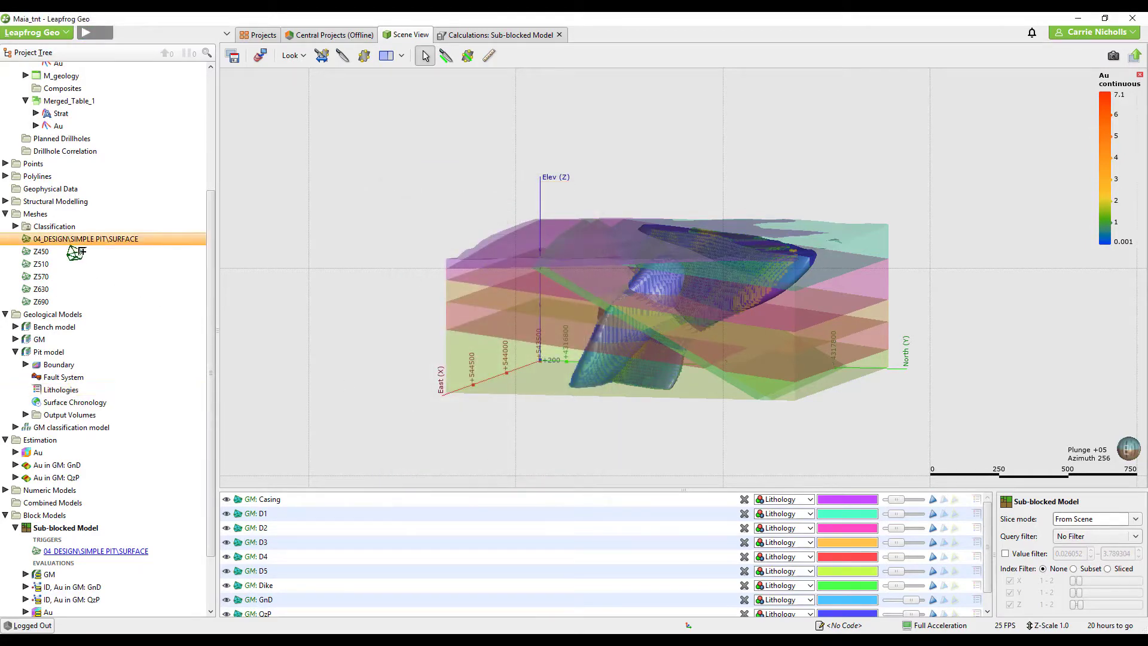
pyautogui.moveTo(464, 343); pyautogui.dragTo(463, 343)
pyautogui.moveTo(692, 379); pyautogui.dragTo(812, 404)
pyautogui.moveTo(669, 342); pyautogui.dragTo(671, 380)
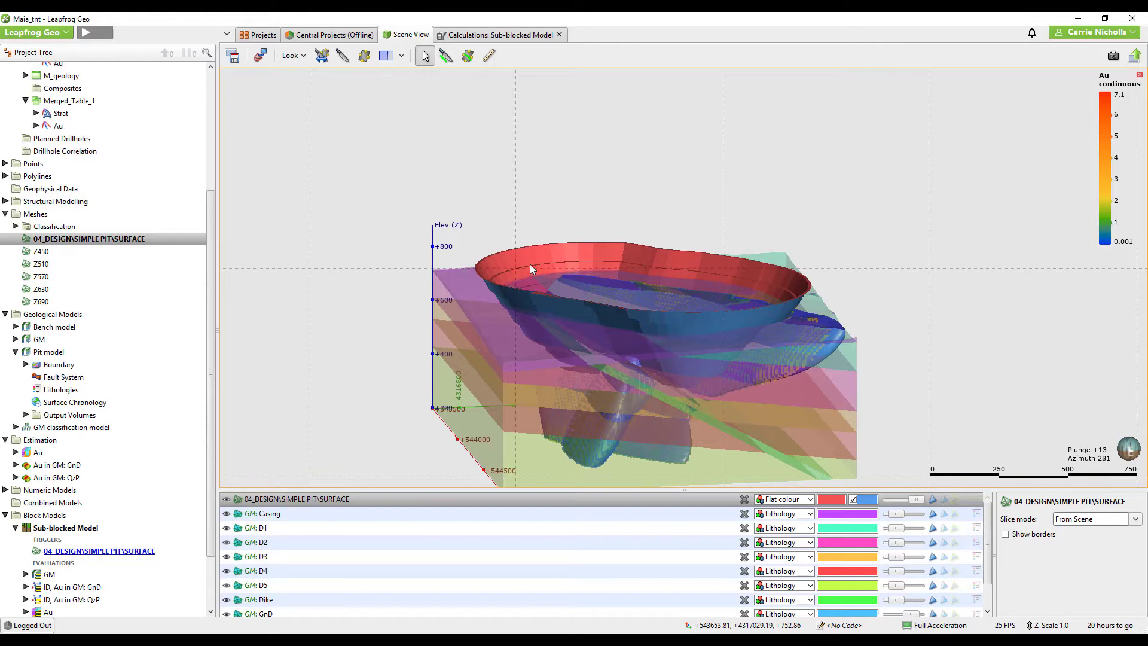
pyautogui.moveTo(530, 264); pyautogui.dragTo(494, 316)
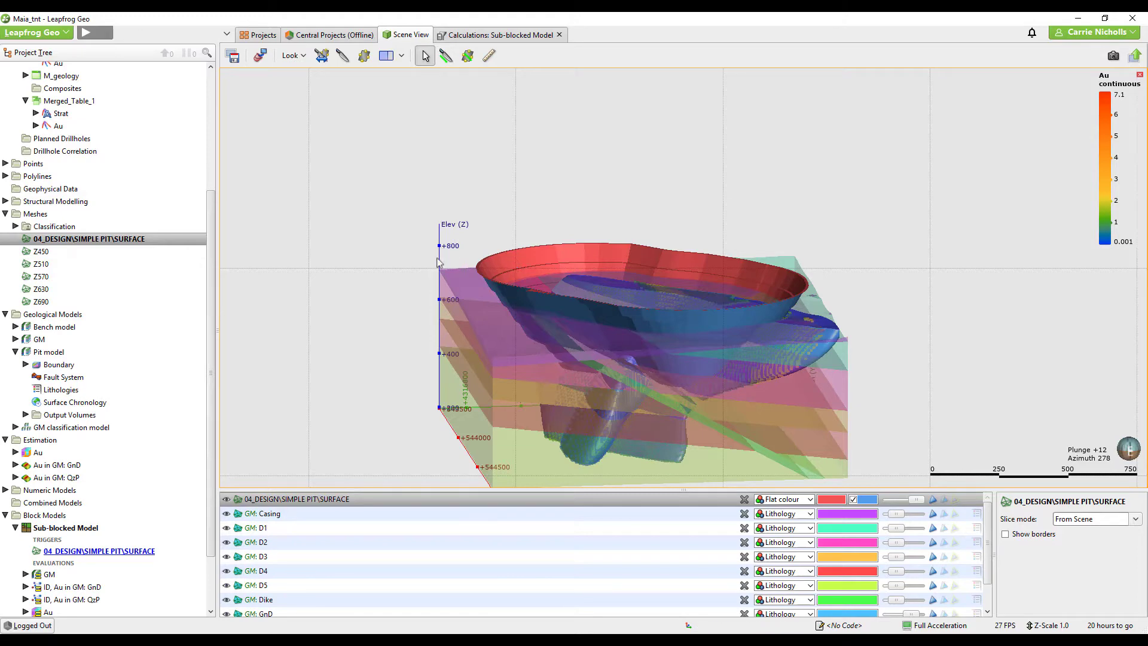
# Open the pit surface's Cleanup Mesh settings and cancel without changes
pyautogui.rightClick(93, 240)
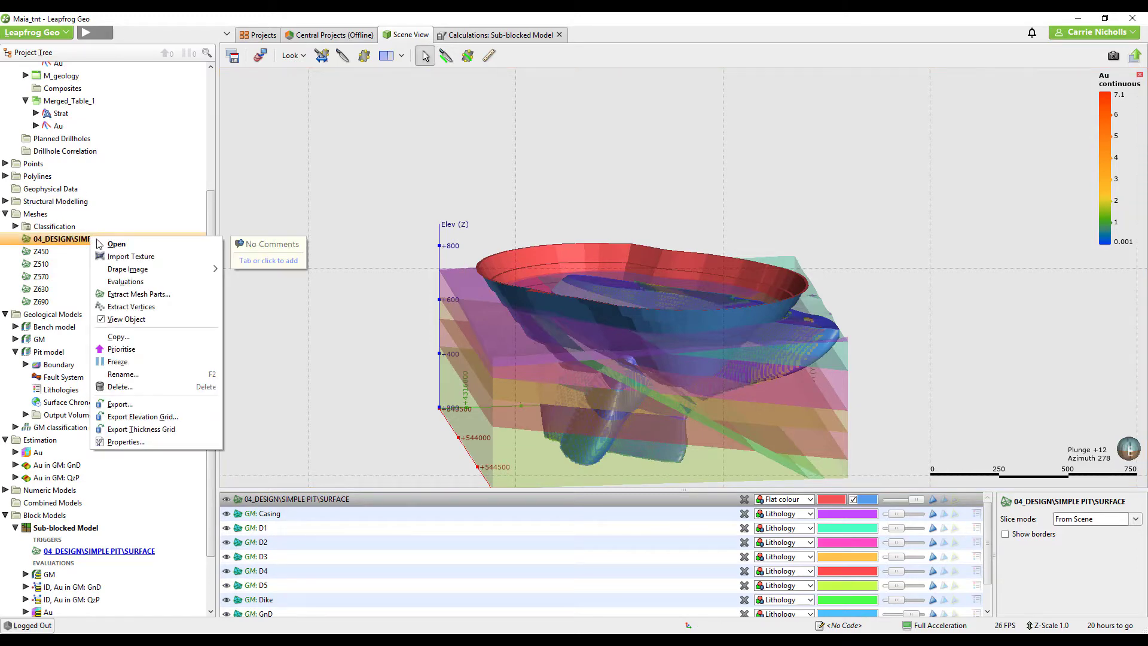
pyautogui.click(105, 244)
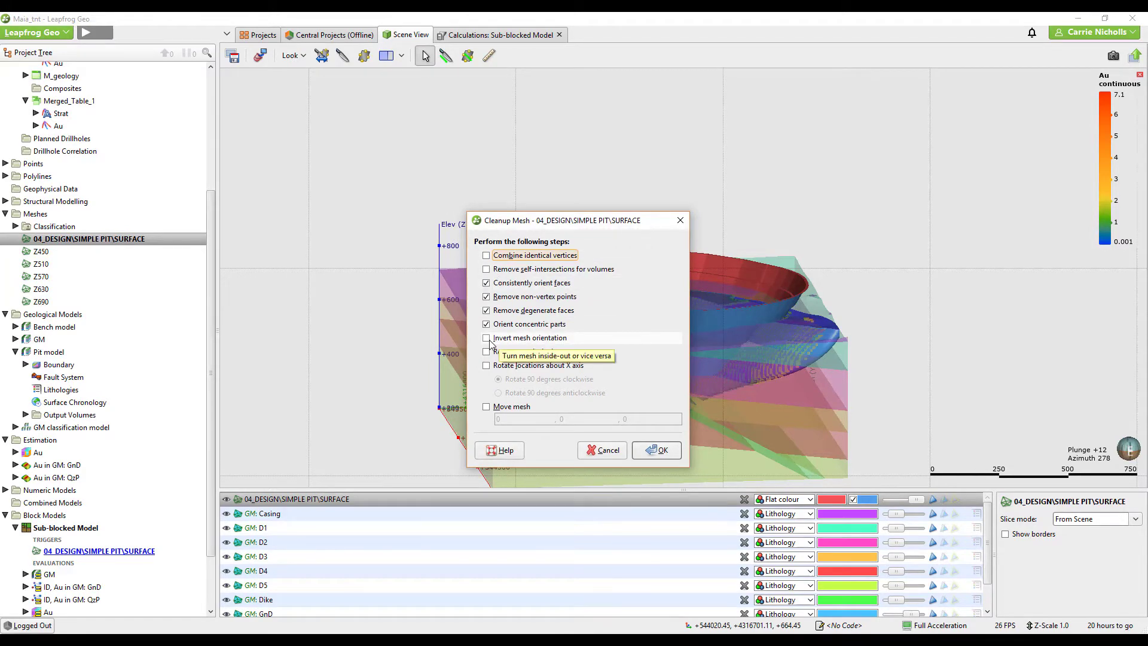
pyautogui.click(603, 449)
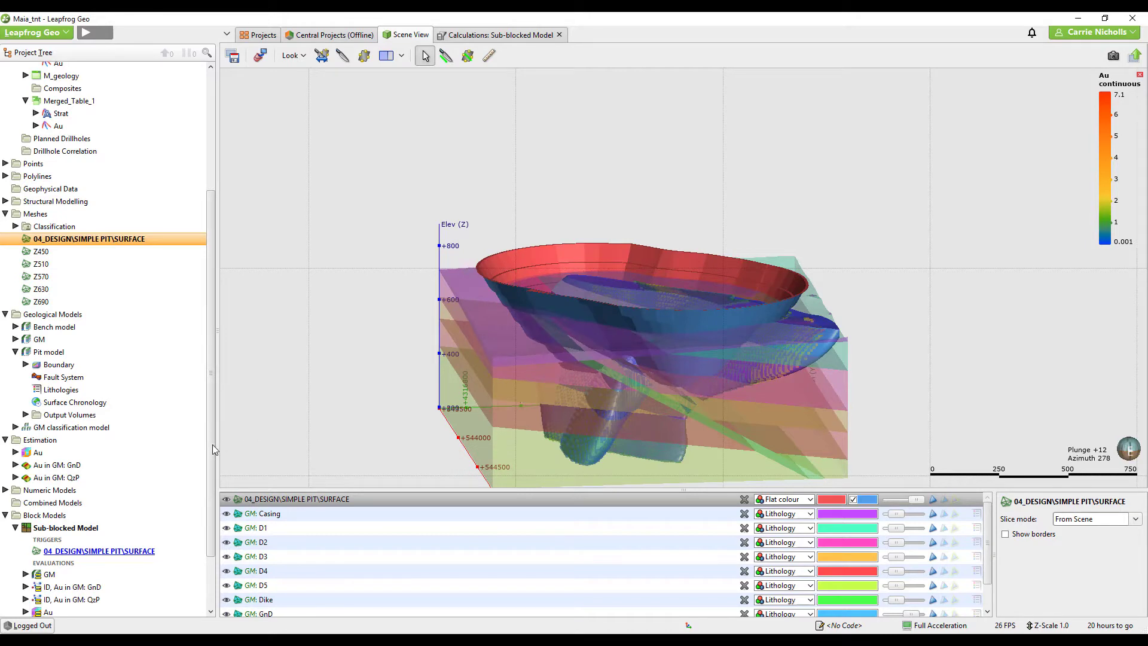
pyautogui.moveTo(213, 444); pyautogui.dragTo(206, 480)
# Create a depositional contact in the Pit model from the 04_DESIGN\SIMPLE PIT\SURFACE mesh
pyautogui.click(71, 343)
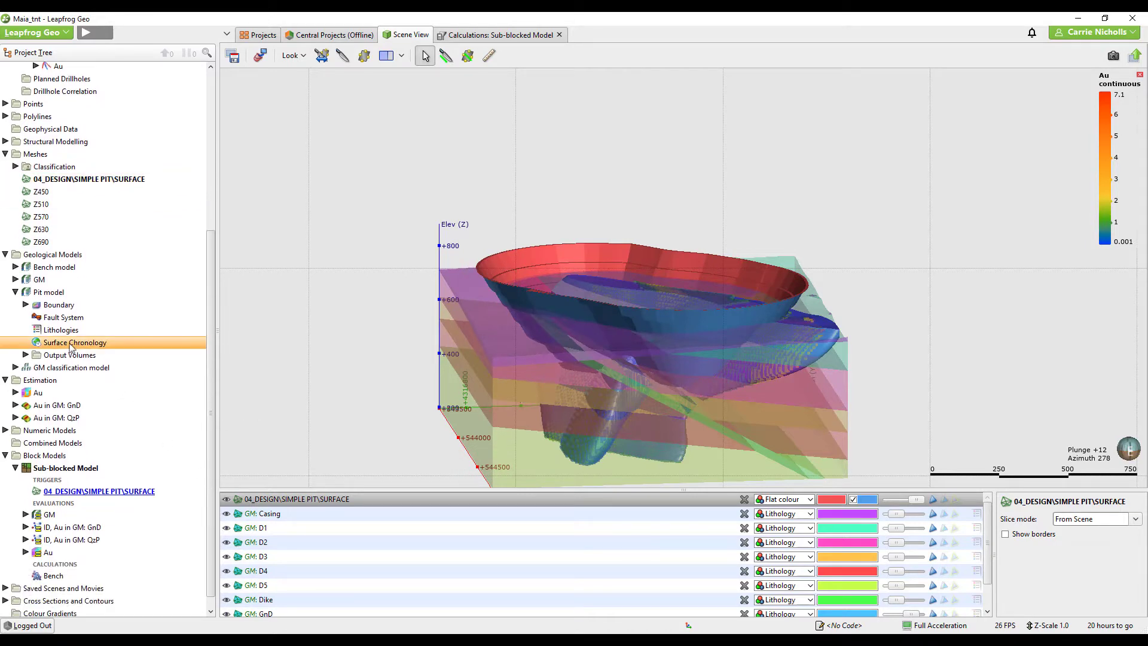
pyautogui.rightClick(68, 347)
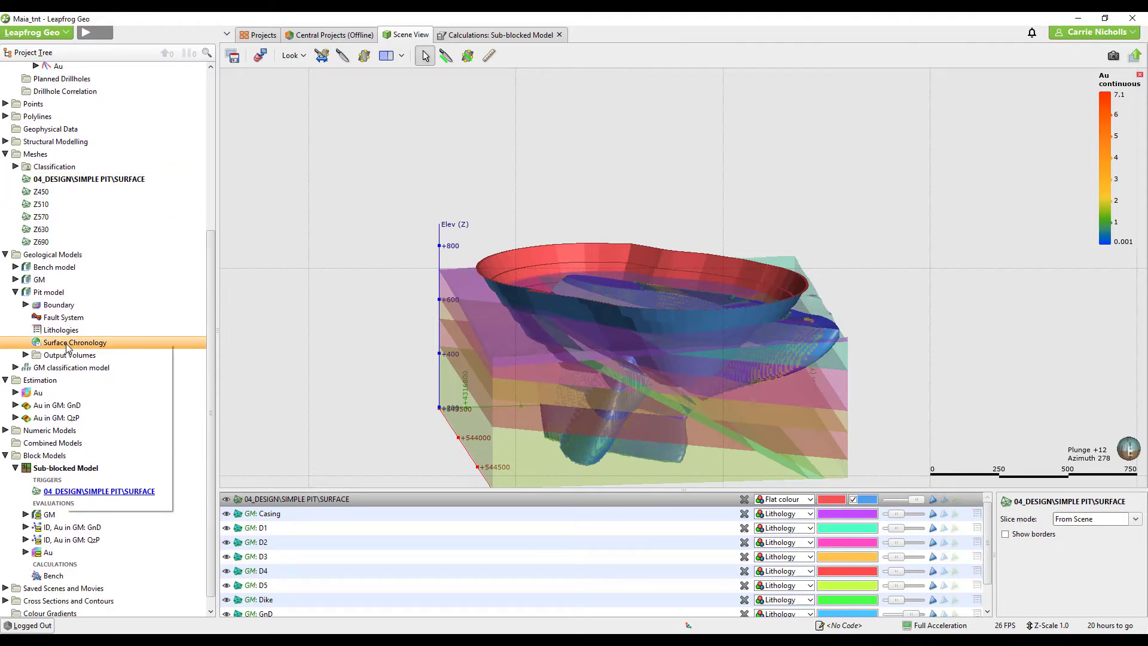
pyautogui.moveTo(78, 371)
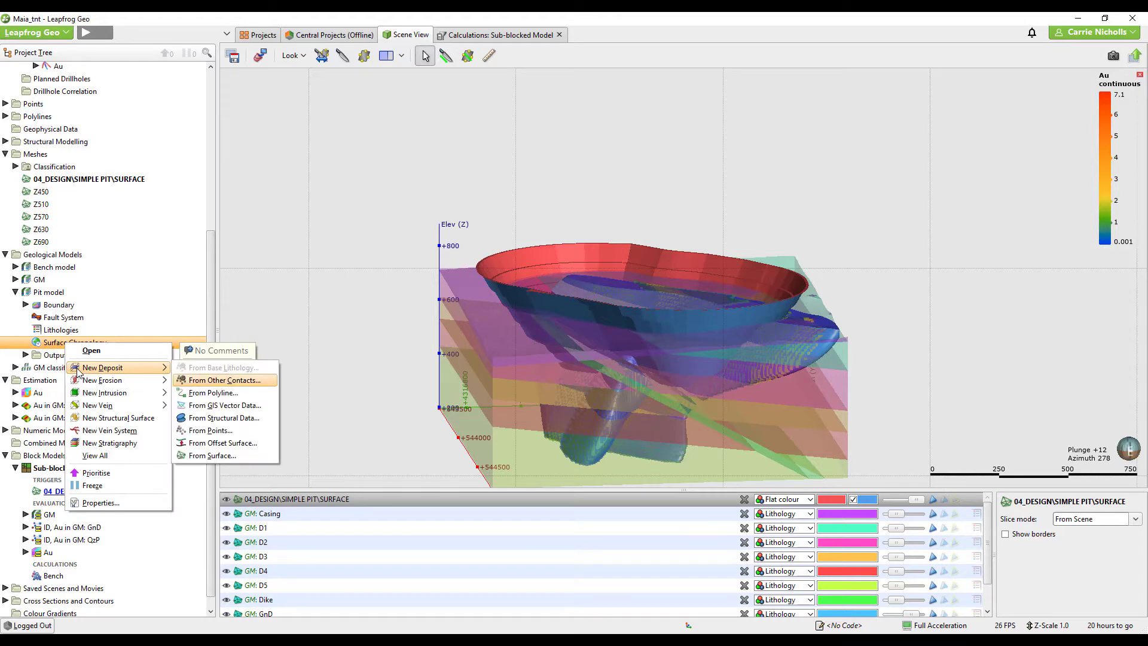
pyautogui.click(221, 457)
pyautogui.click(524, 299)
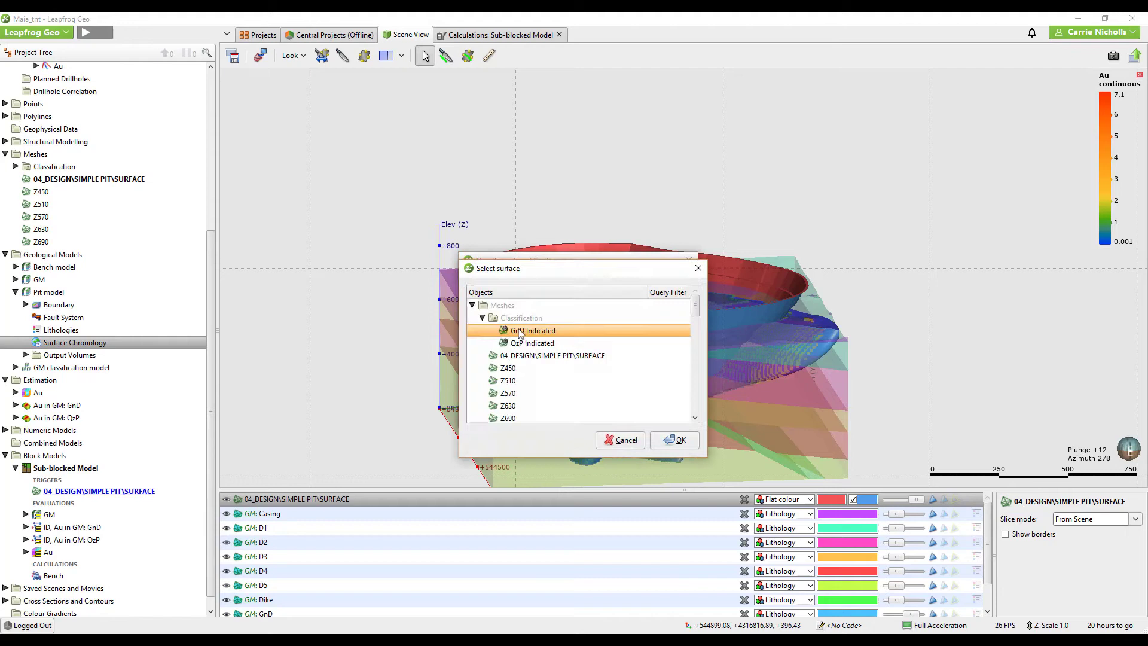
pyautogui.click(518, 357)
pyautogui.click(661, 443)
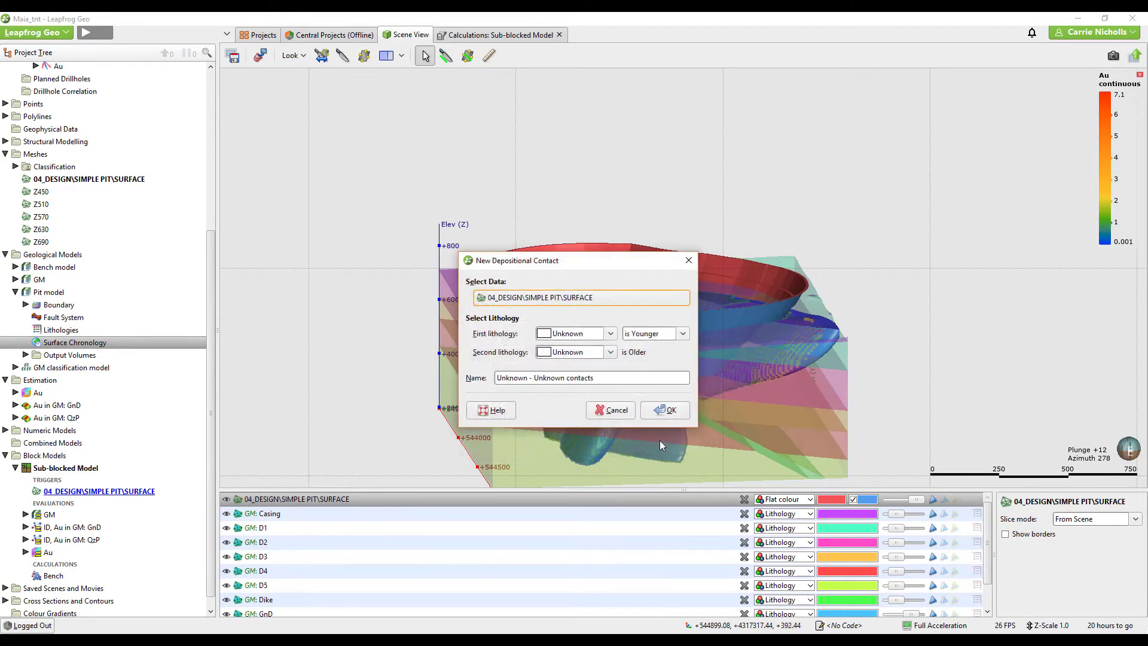
# Set the contact's first lithology to Inside and second lithology to Outside
pyautogui.moveTo(586, 270); pyautogui.dragTo(389, 238)
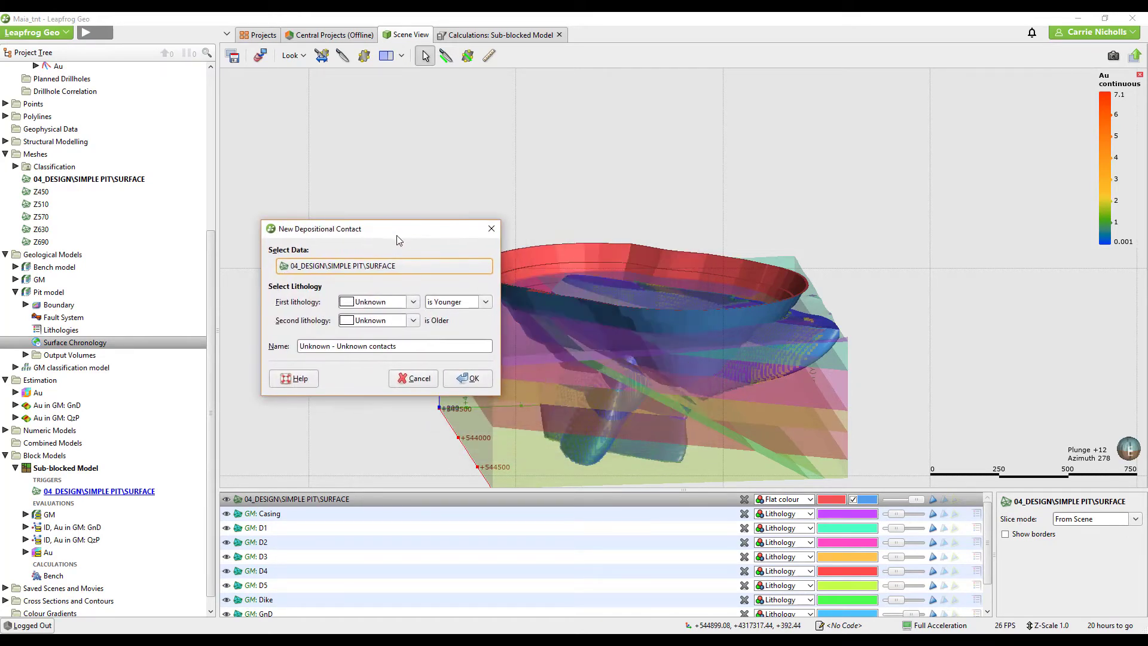
pyautogui.click(413, 302)
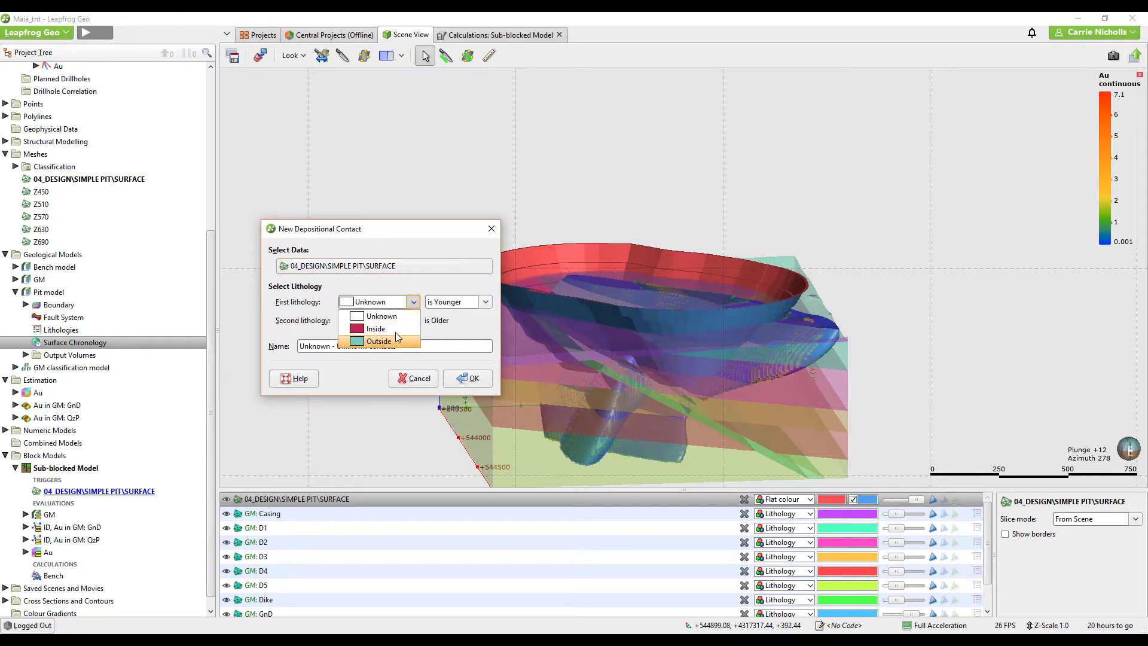
pyautogui.click(379, 329)
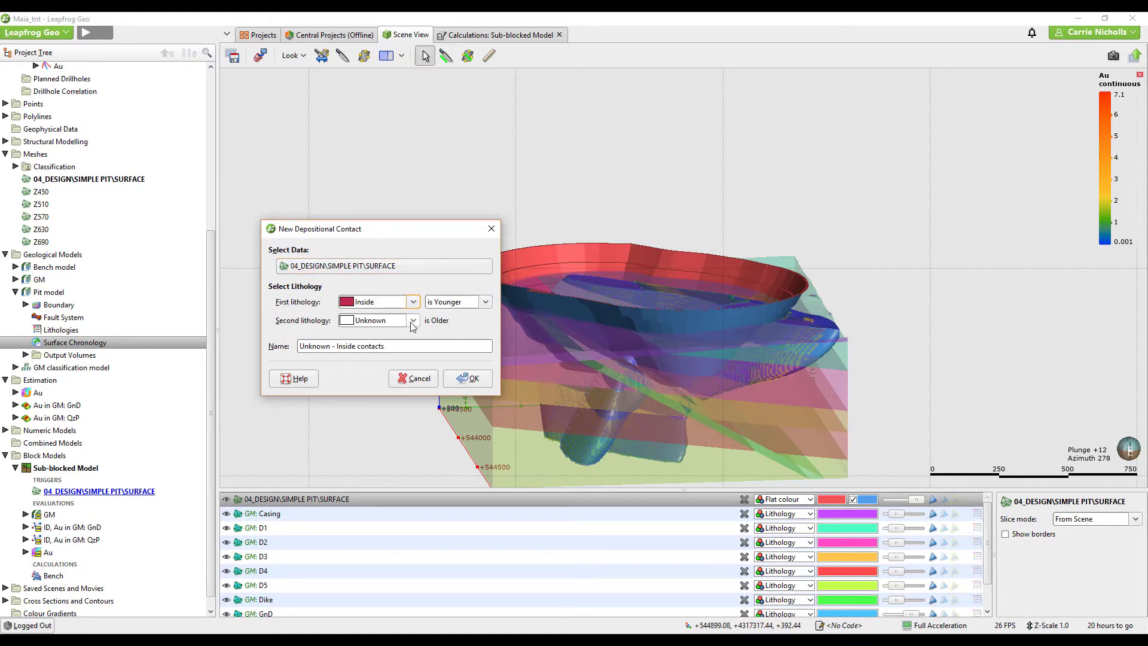
pyautogui.click(413, 321)
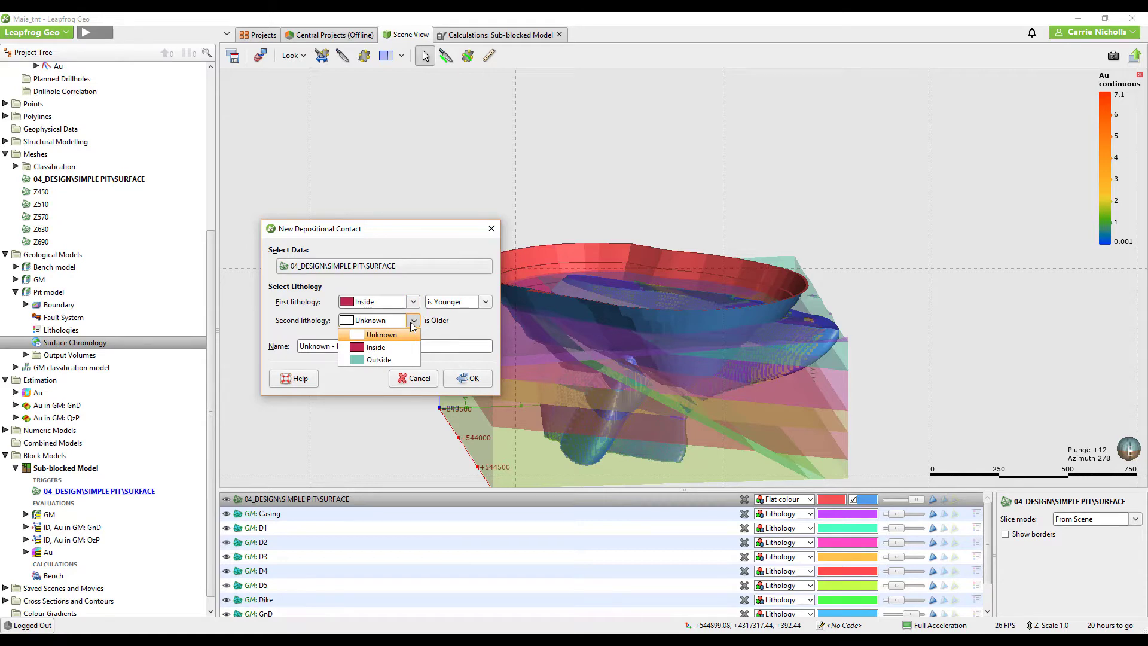
pyautogui.click(379, 360)
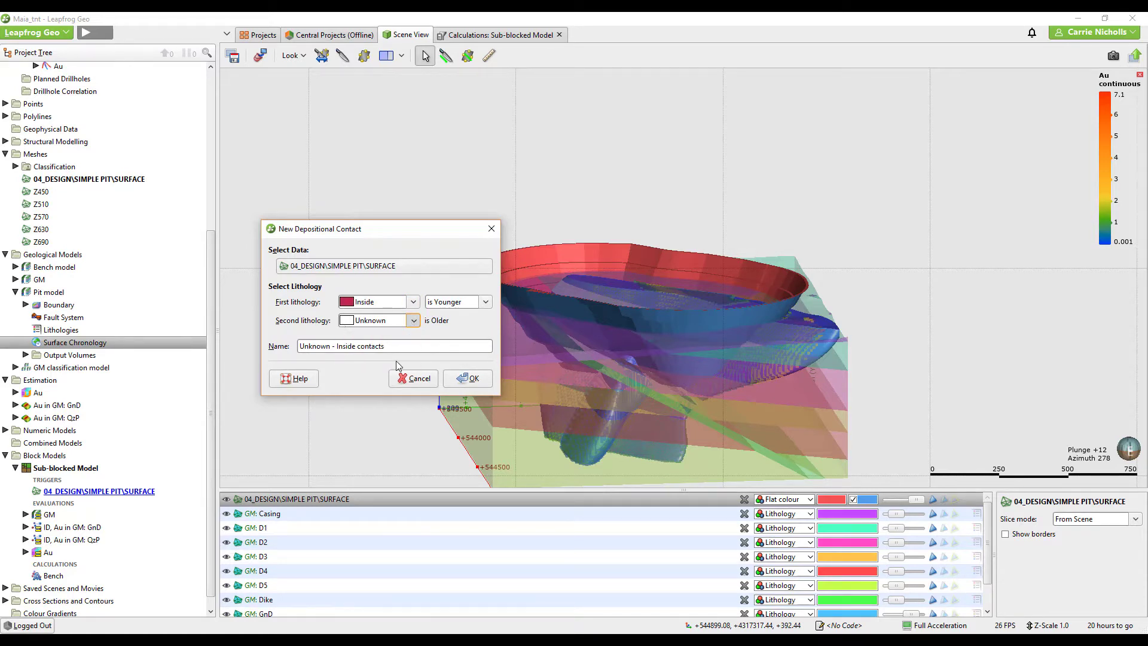
pyautogui.click(469, 379)
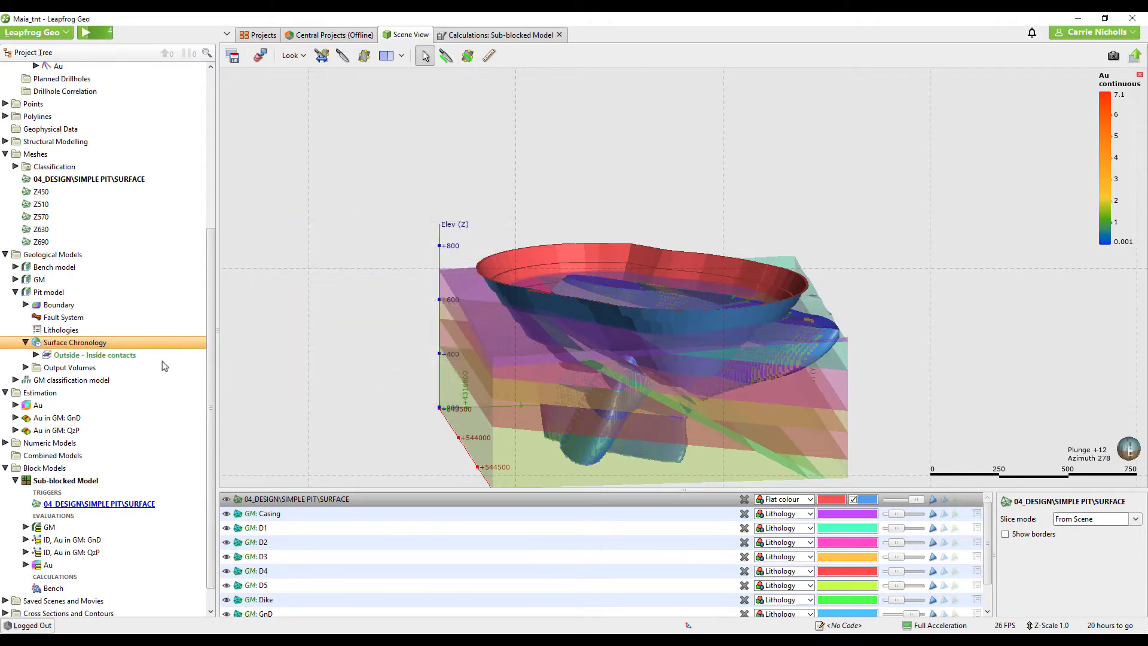
# Activate the Outside - Inside contact and make Outside the background lithology
pyautogui.doubleClick(110, 348)
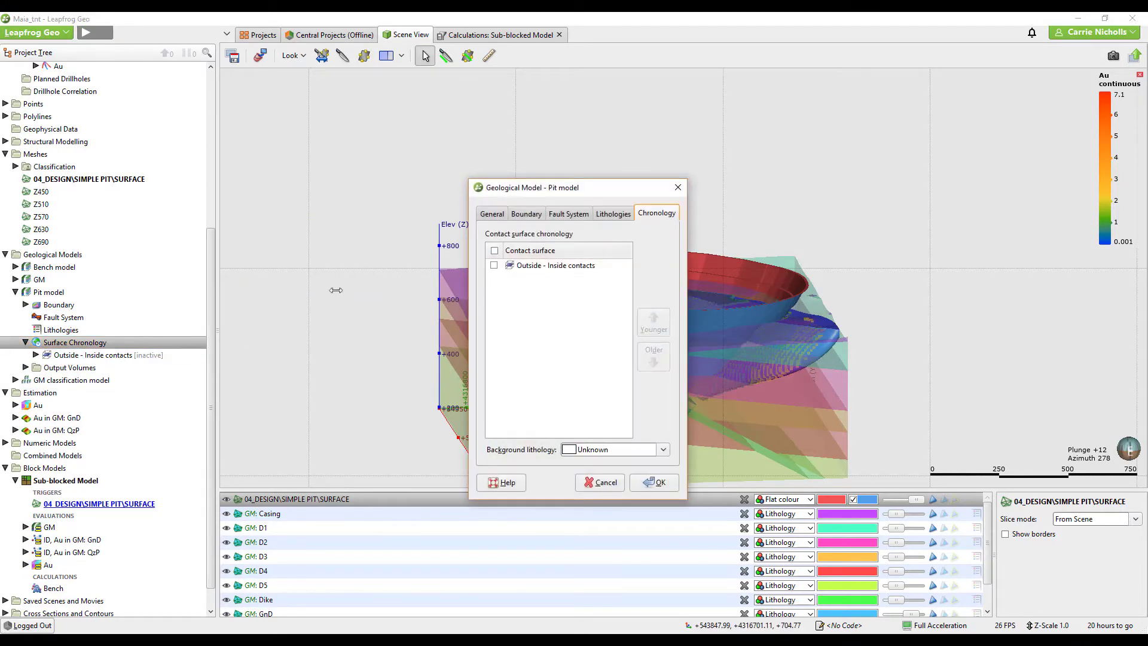
pyautogui.click(495, 251)
pyautogui.click(570, 452)
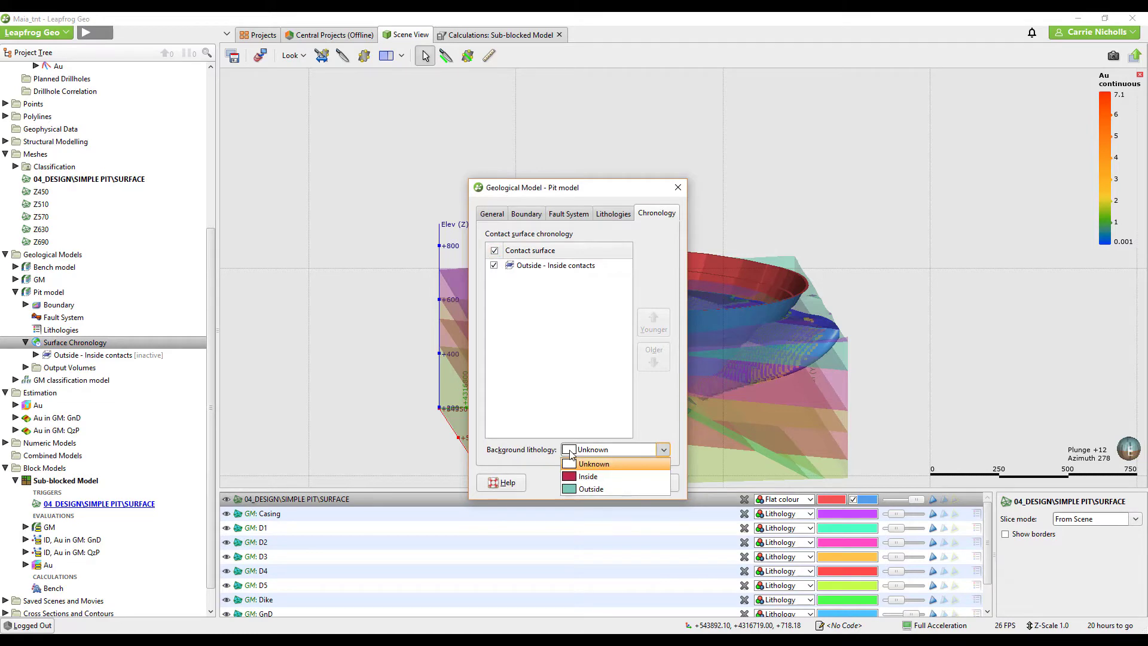
pyautogui.click(578, 489)
pyautogui.click(652, 482)
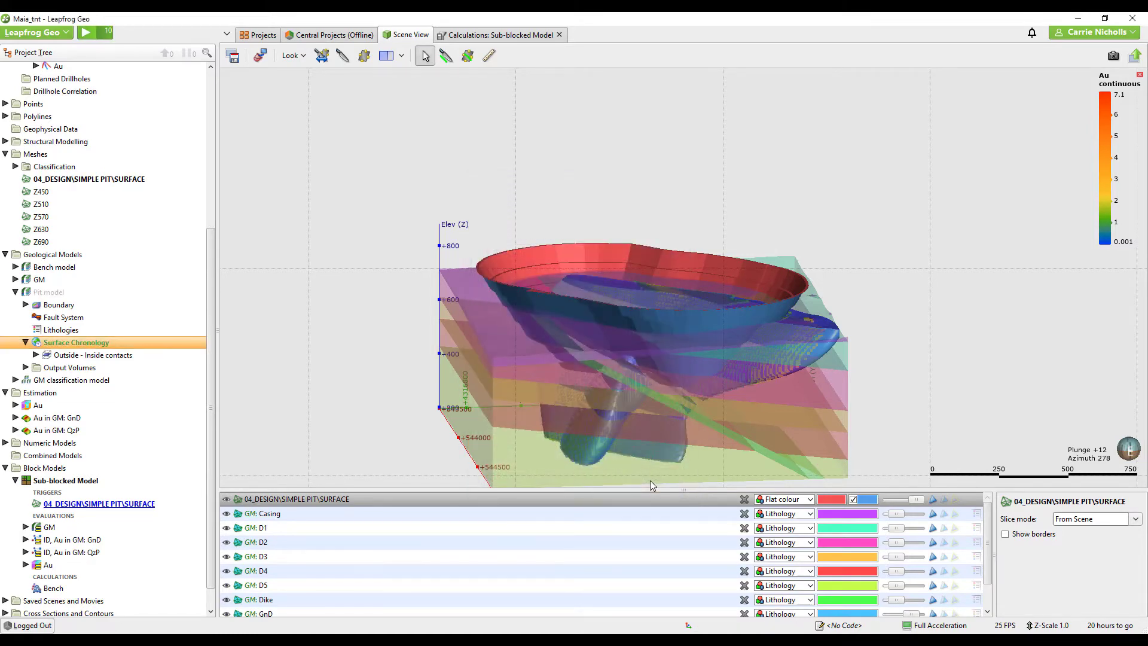
pyautogui.click(26, 367)
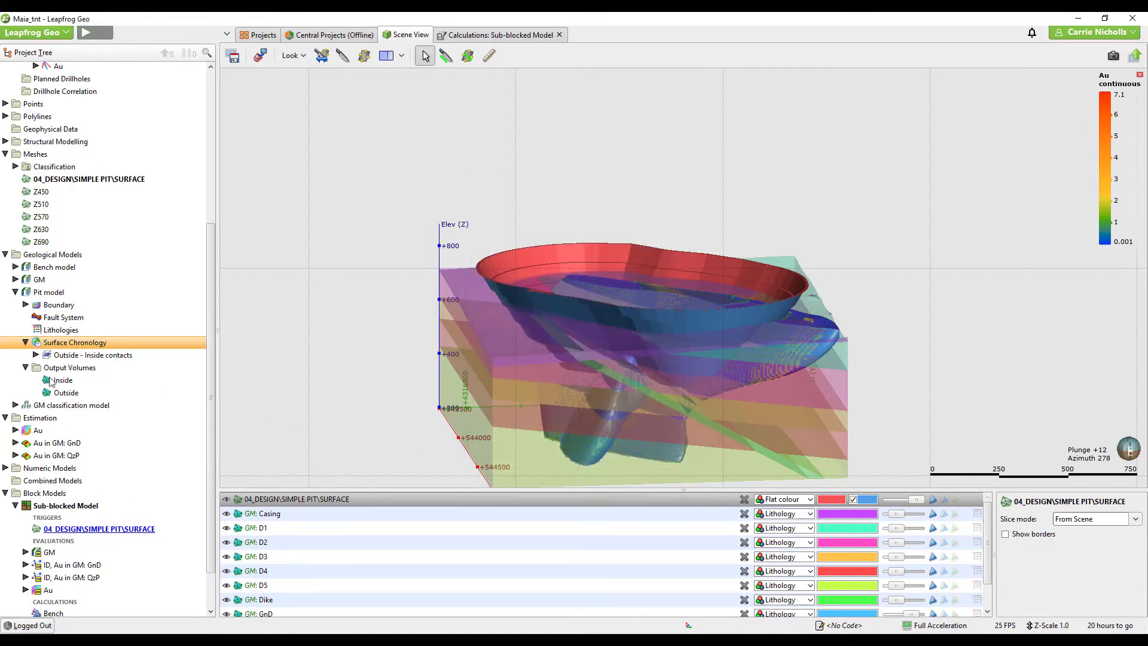
# Add the Outside volume to the scene and remove the GM: Casing through GM: QzP layers
pyautogui.click(71, 393)
pyautogui.moveTo(73, 395); pyautogui.dragTo(364, 535)
pyautogui.click(290, 518)
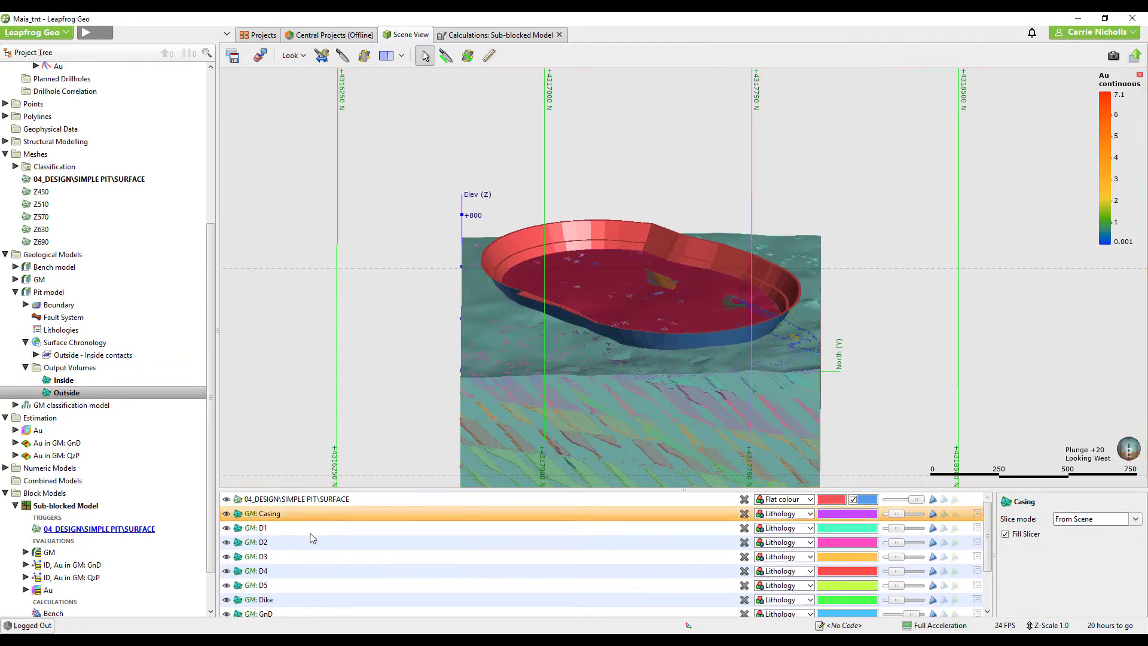
pyautogui.scroll(-1, 310, 553)
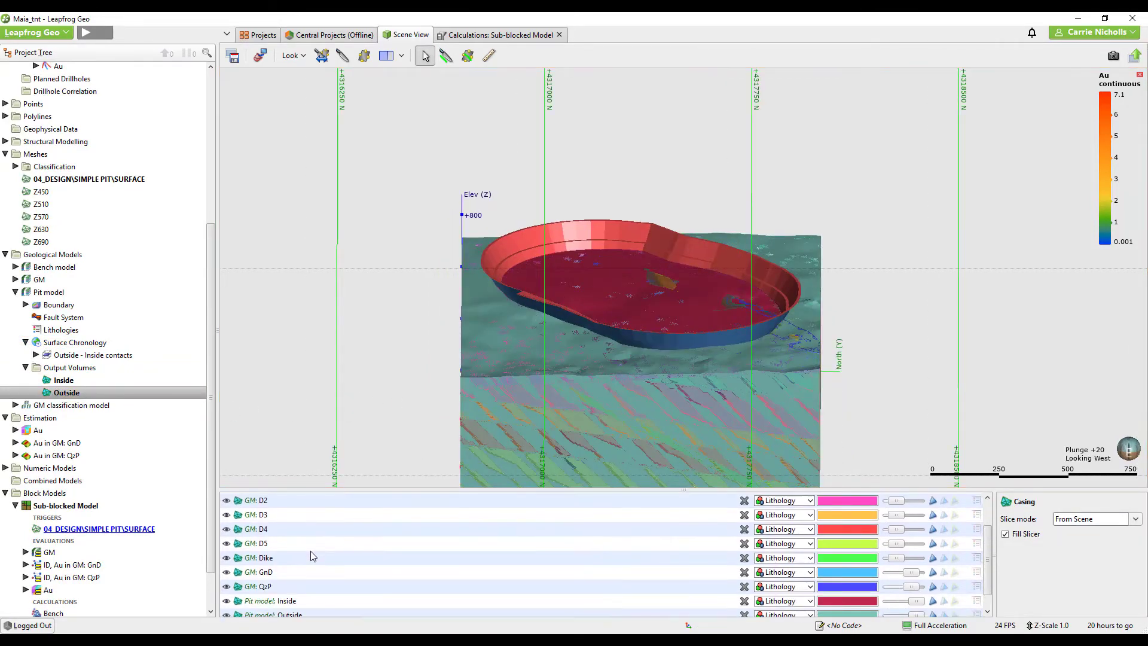
pyautogui.keyDown('shift'); pyautogui.click(296, 589); pyautogui.keyUp('shift')
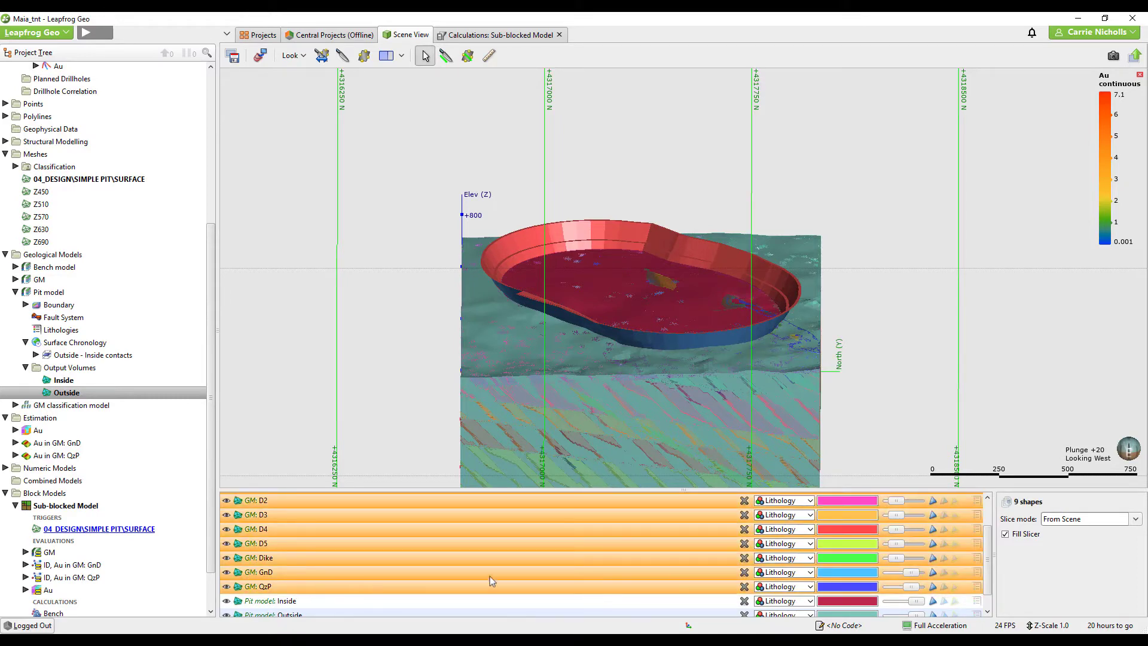
pyautogui.click(745, 558)
pyautogui.moveTo(655, 421); pyautogui.dragTo(657, 332)
pyautogui.scroll(-3, 211, 430)
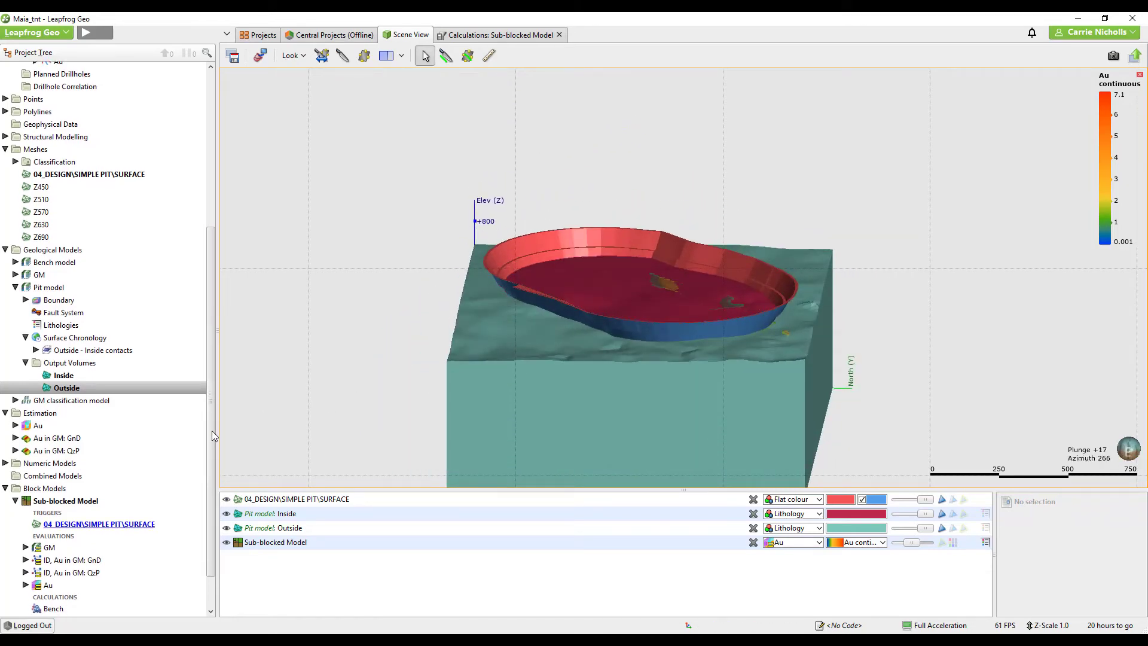
pyautogui.doubleClick(84, 453)
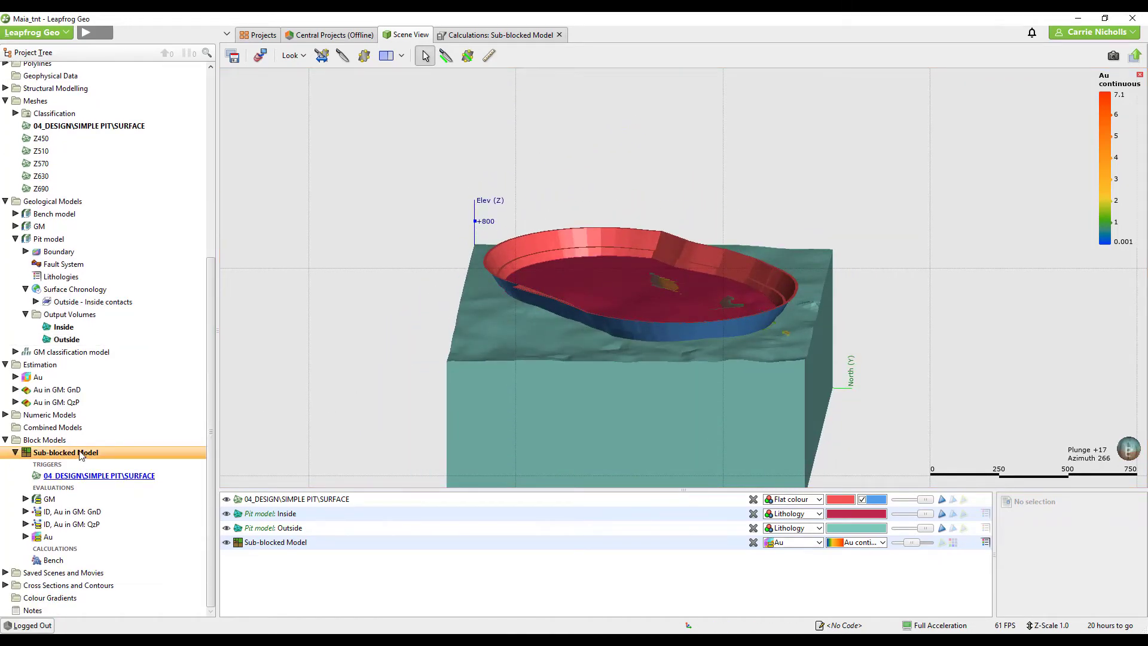
# Add Pit model as a Sub-blocked Model evaluation and colour the blocks by Pit model
pyautogui.click(551, 206)
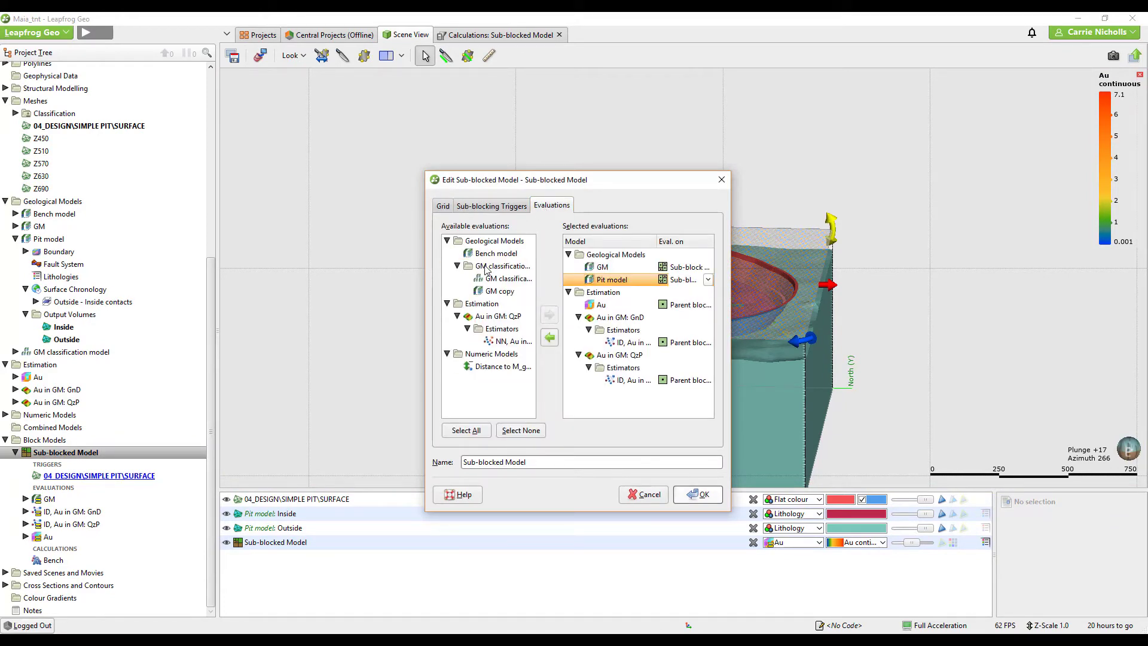
pyautogui.click(710, 501)
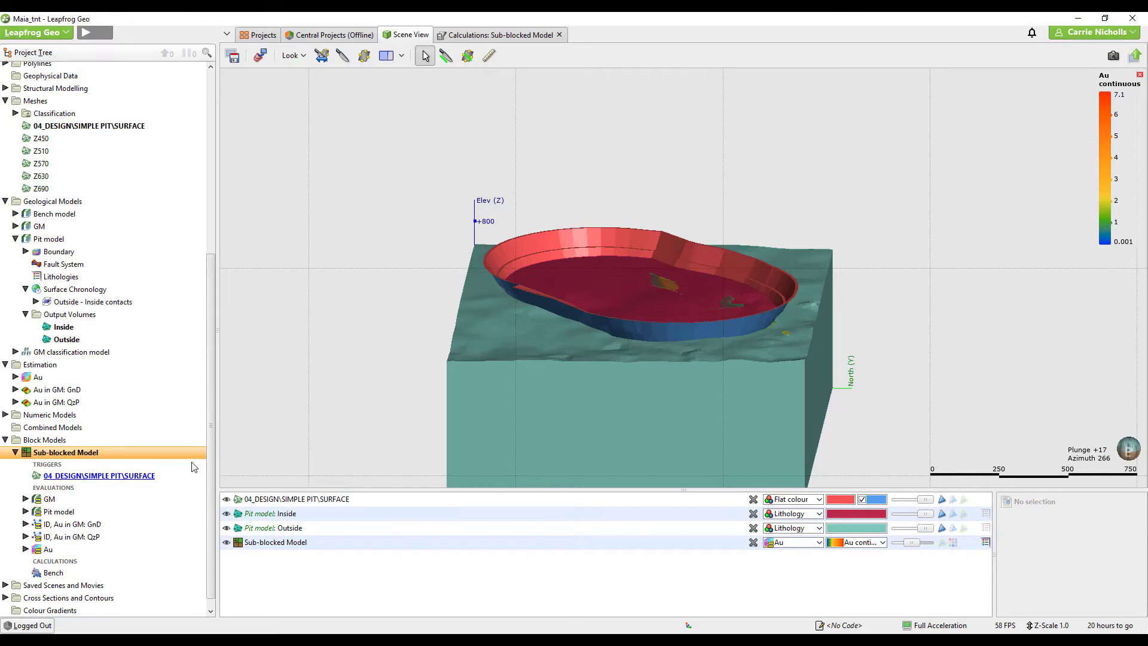
pyautogui.click(769, 544)
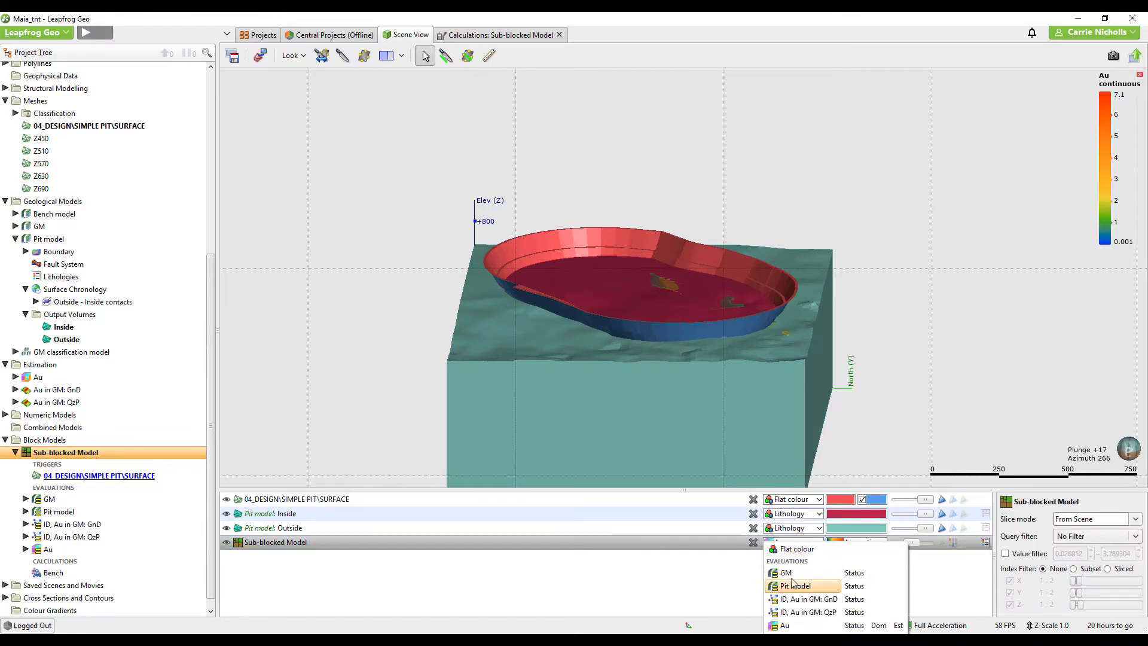
pyautogui.click(794, 585)
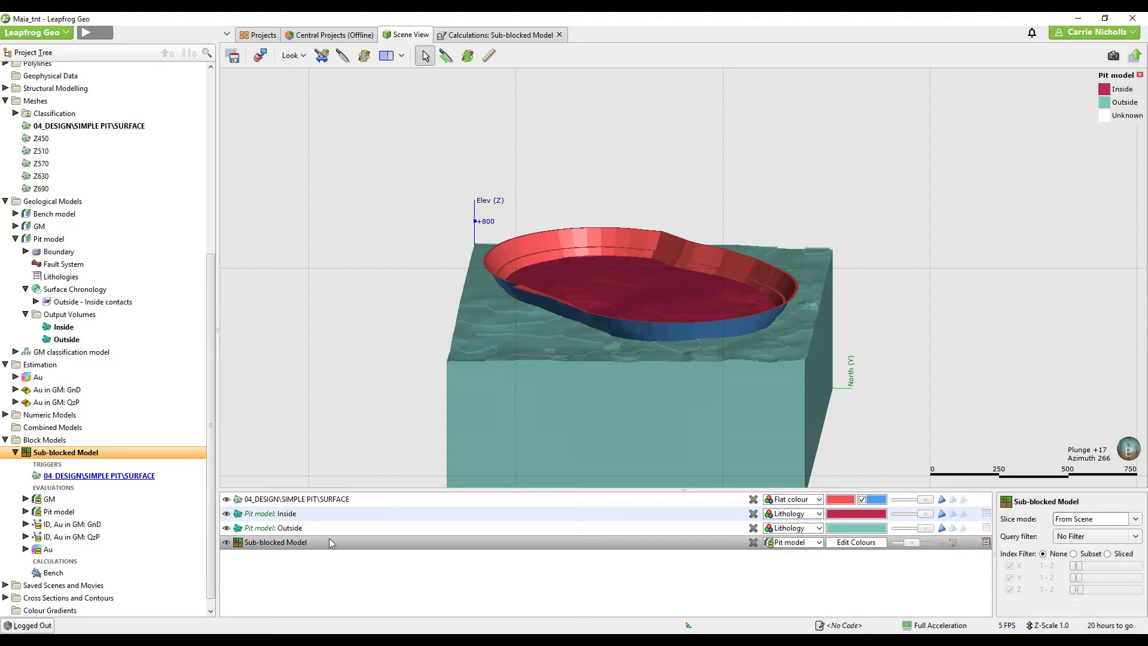
# Hide the Pit model Inside and Outside volumes and make the block model fully opaque
pyautogui.click(226, 528)
pyautogui.click(226, 514)
pyautogui.moveTo(573, 433); pyautogui.dragTo(533, 481)
pyautogui.moveTo(911, 542); pyautogui.dragTo(925, 543)
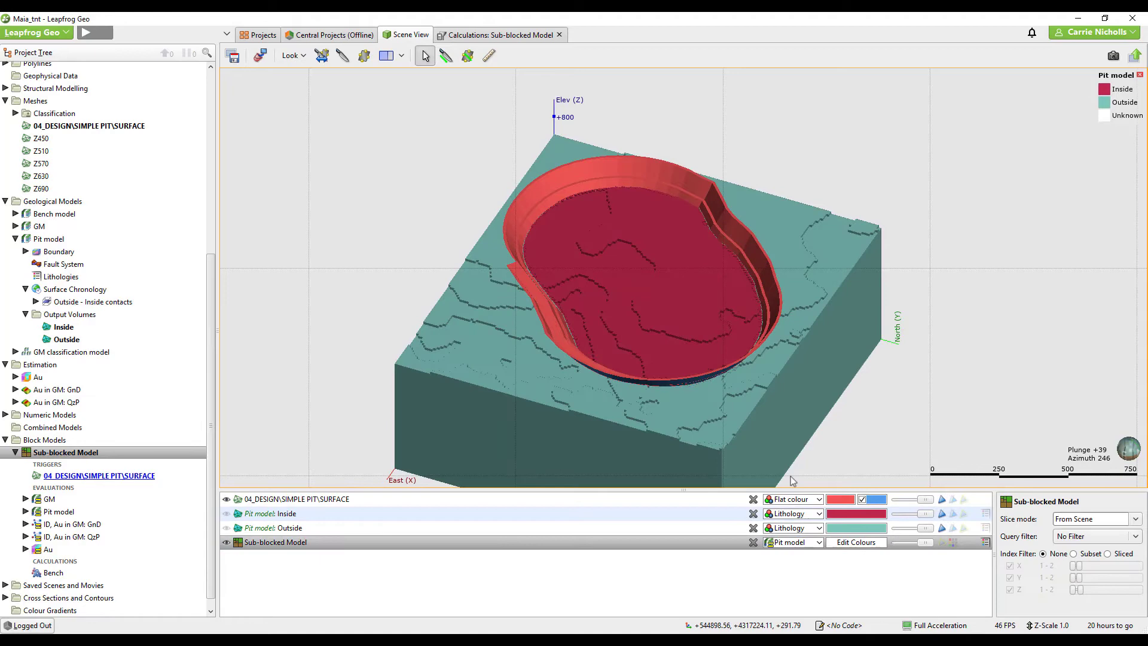
pyautogui.moveTo(792, 481); pyautogui.dragTo(690, 456)
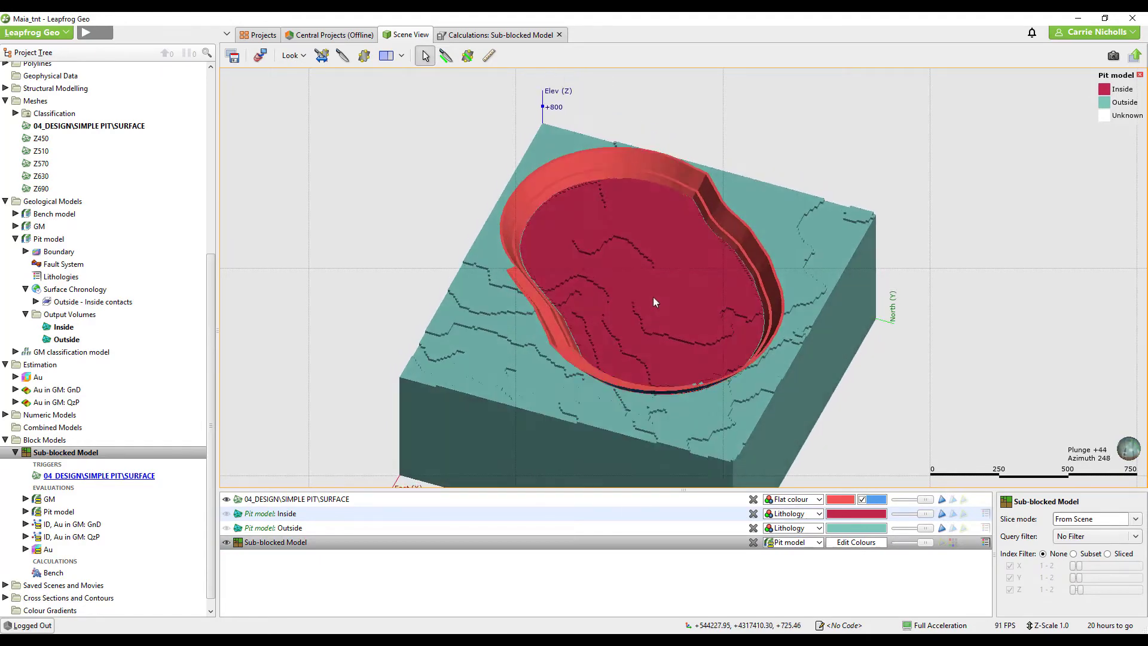
pyautogui.moveTo(653, 299); pyautogui.dragTo(656, 386)
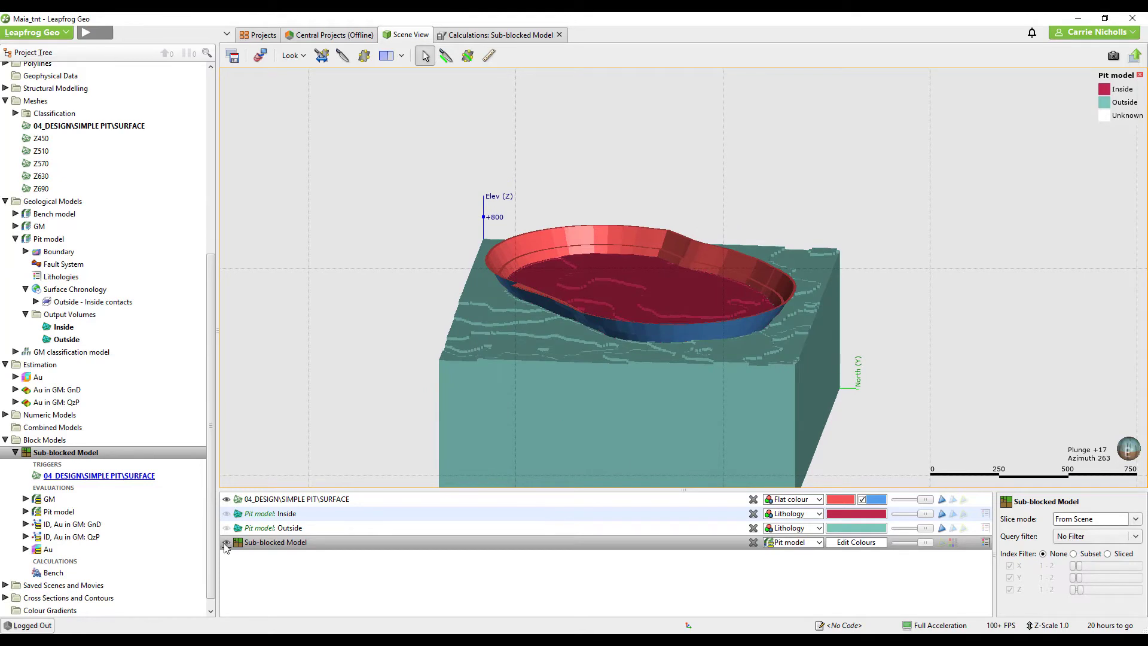
# Create a resource report on the Sub-blocked Model with GM, Pit model and Au columns
pyautogui.rightClick(101, 456)
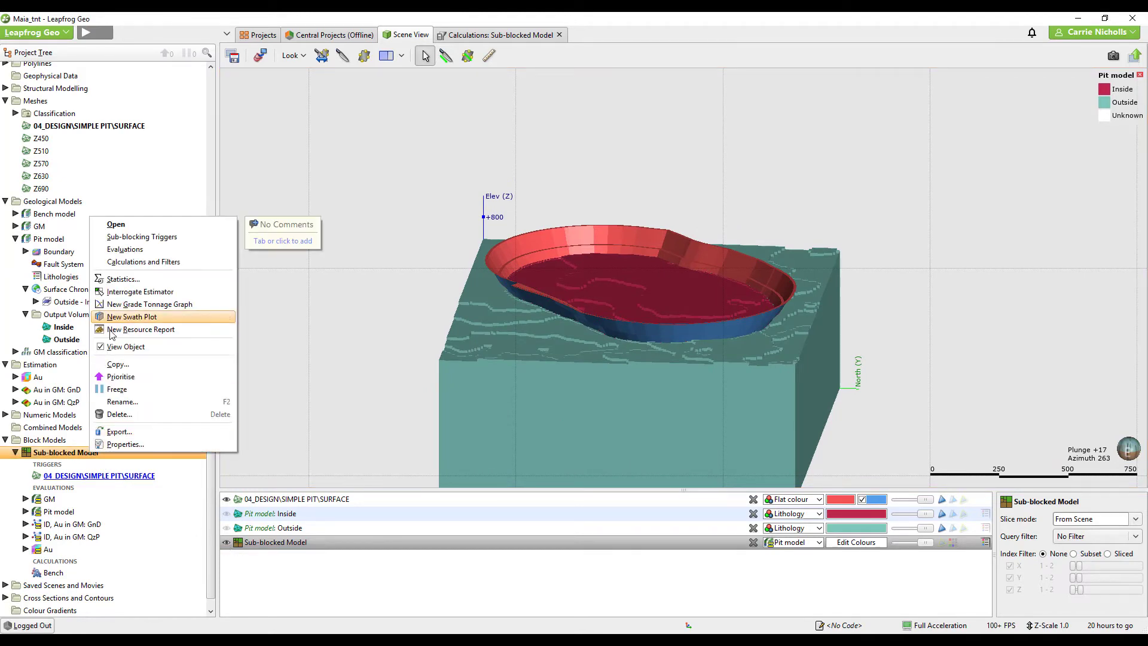
pyautogui.click(111, 331)
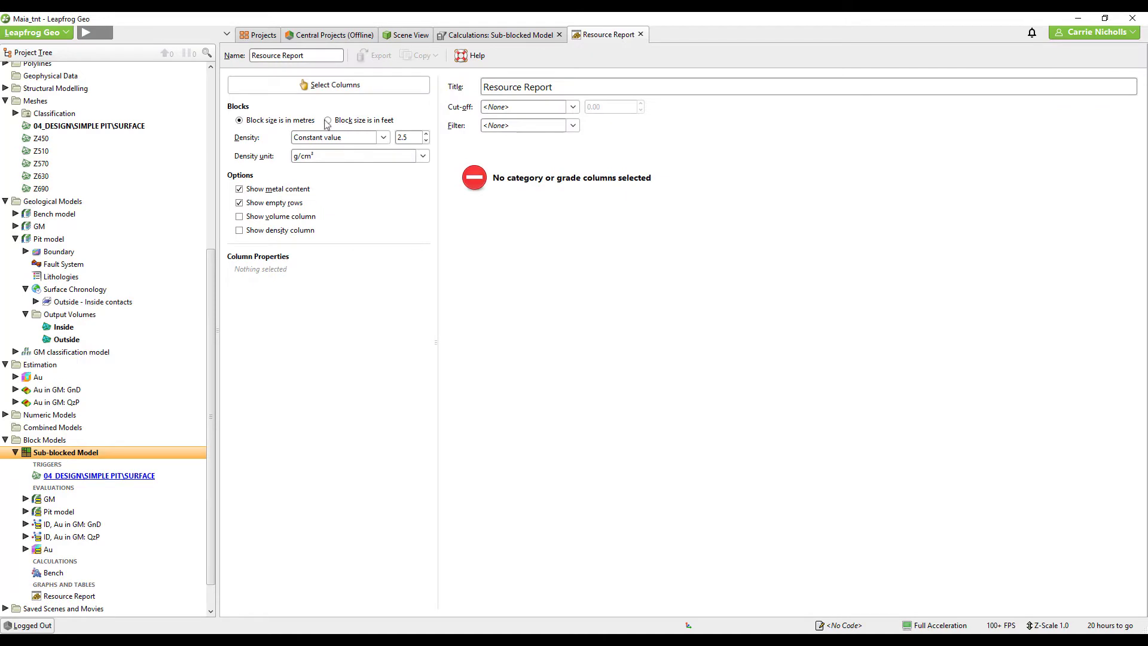
pyautogui.click(360, 86)
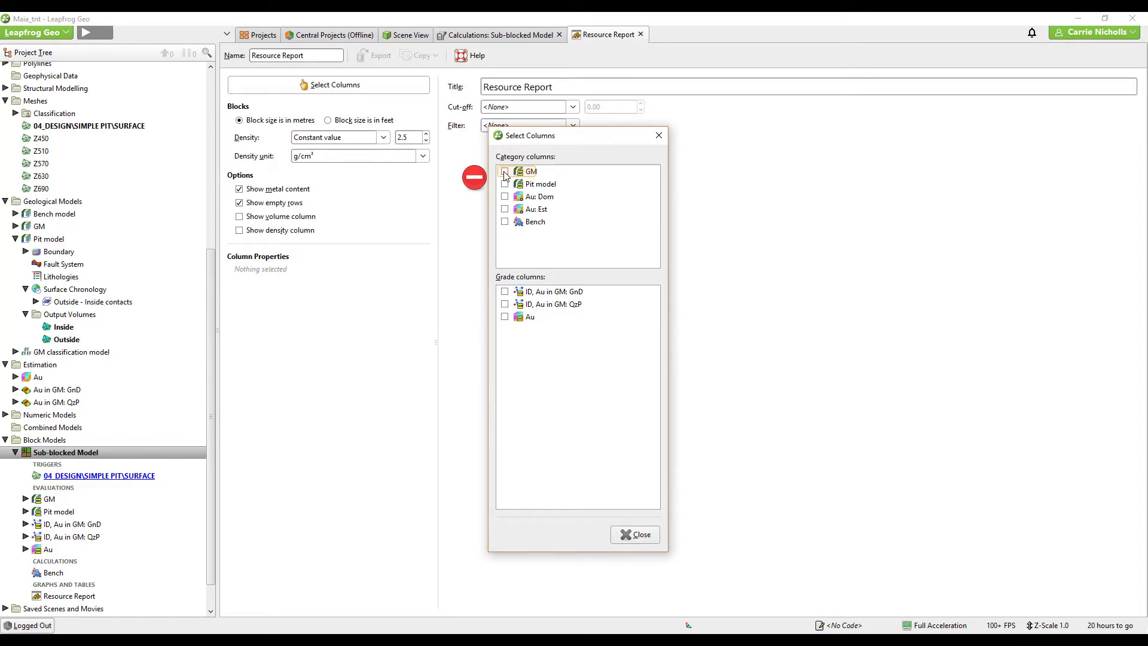
pyautogui.click(505, 172)
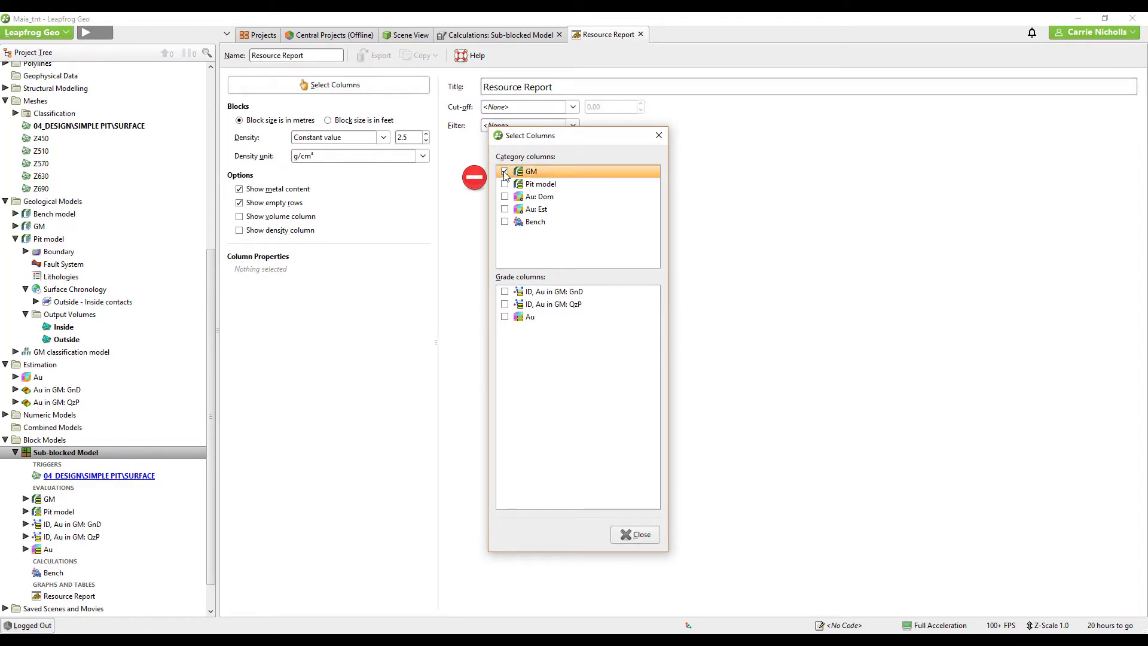
pyautogui.click(506, 185)
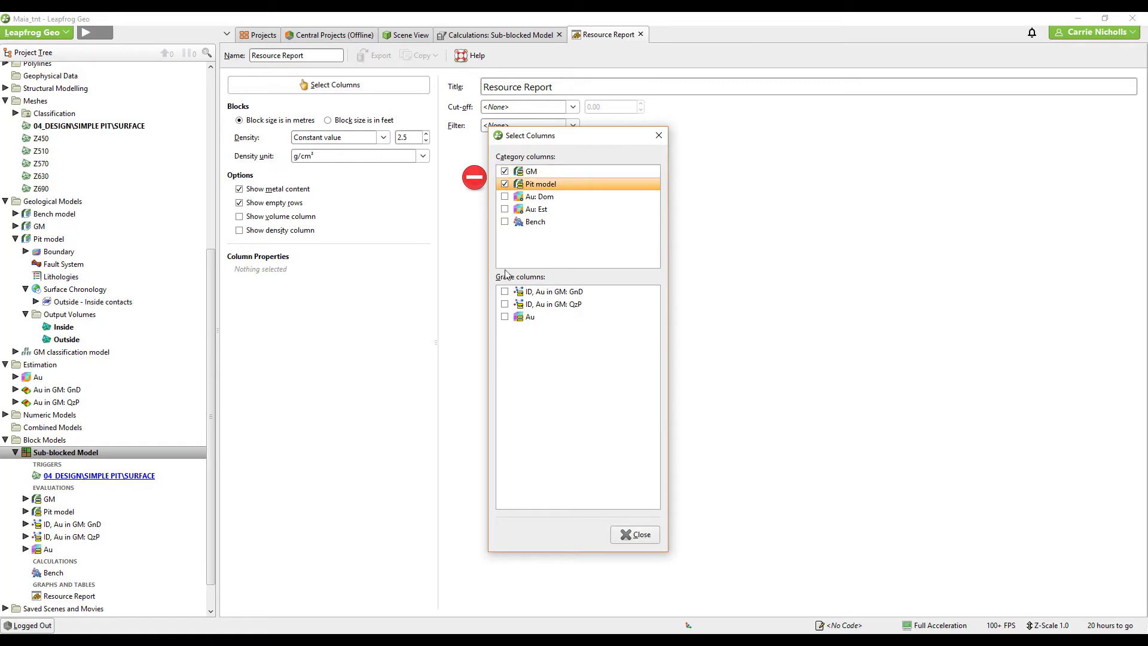
pyautogui.click(505, 318)
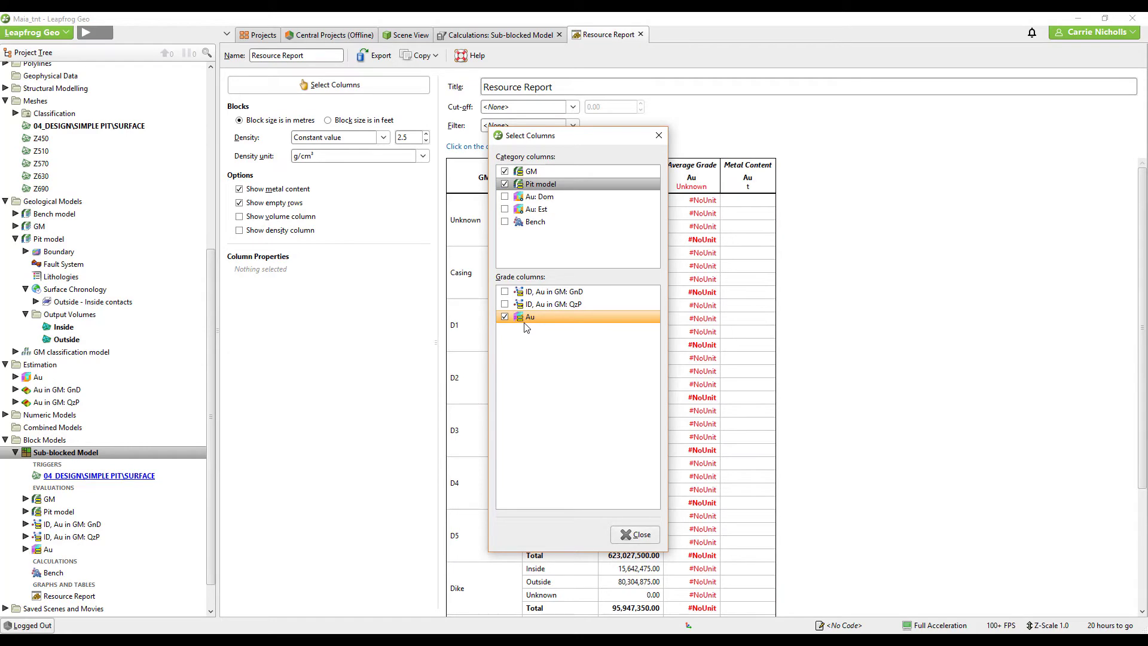
pyautogui.click(638, 536)
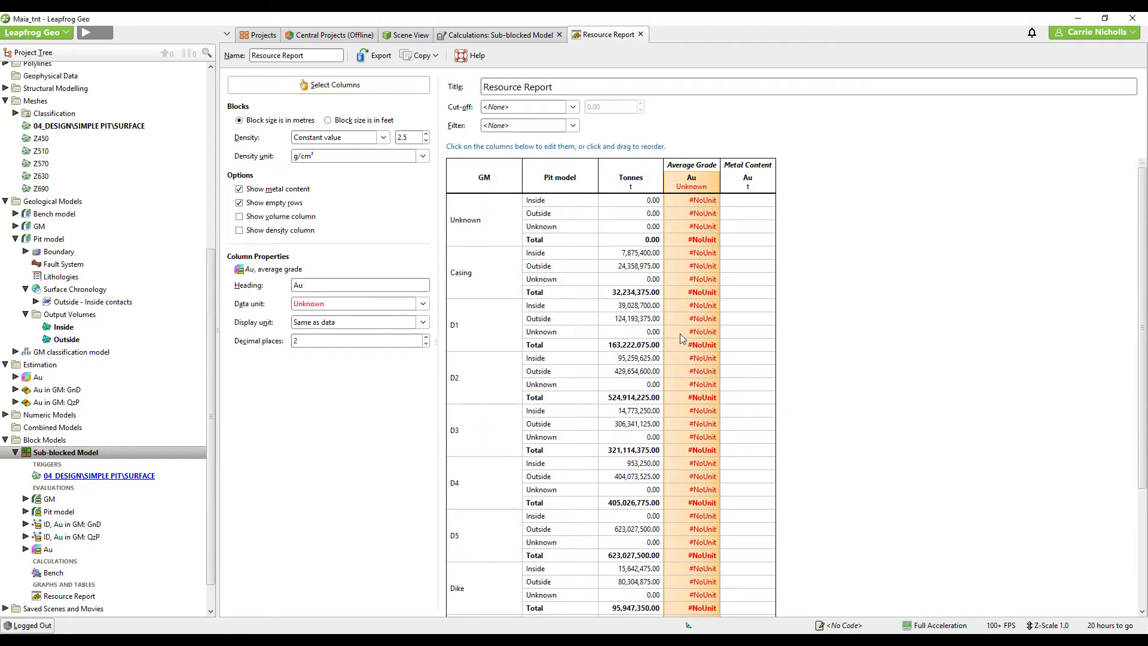
# Set the Au data unit to grams per tonne (g/t) and apply an Au cut-off
pyautogui.click(423, 303)
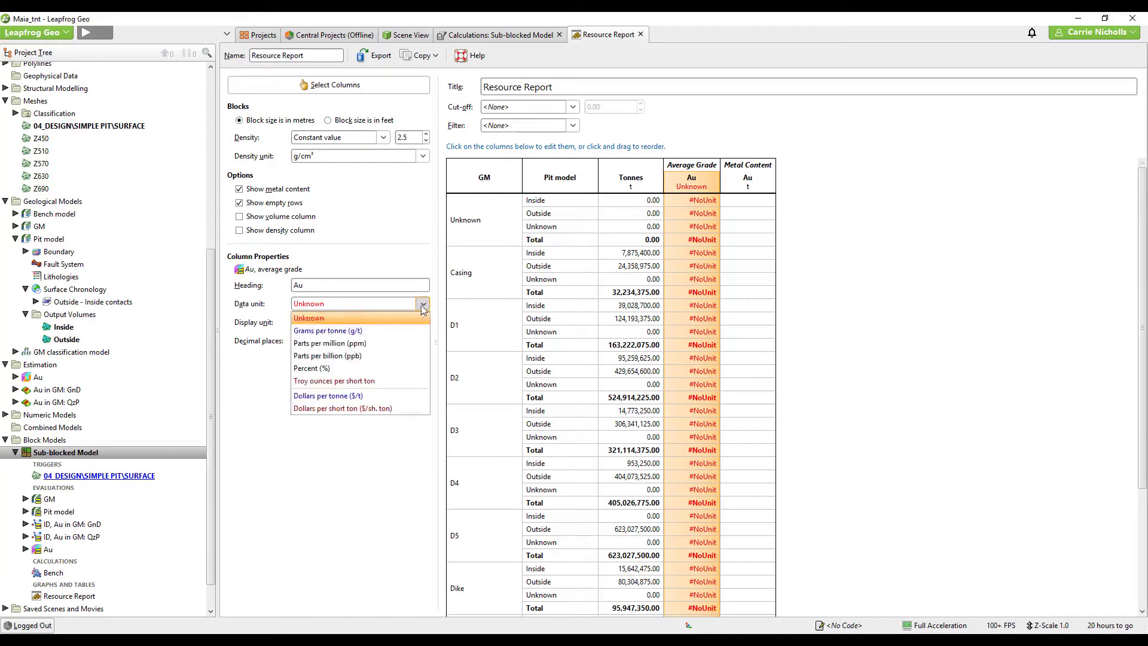
pyautogui.click(391, 329)
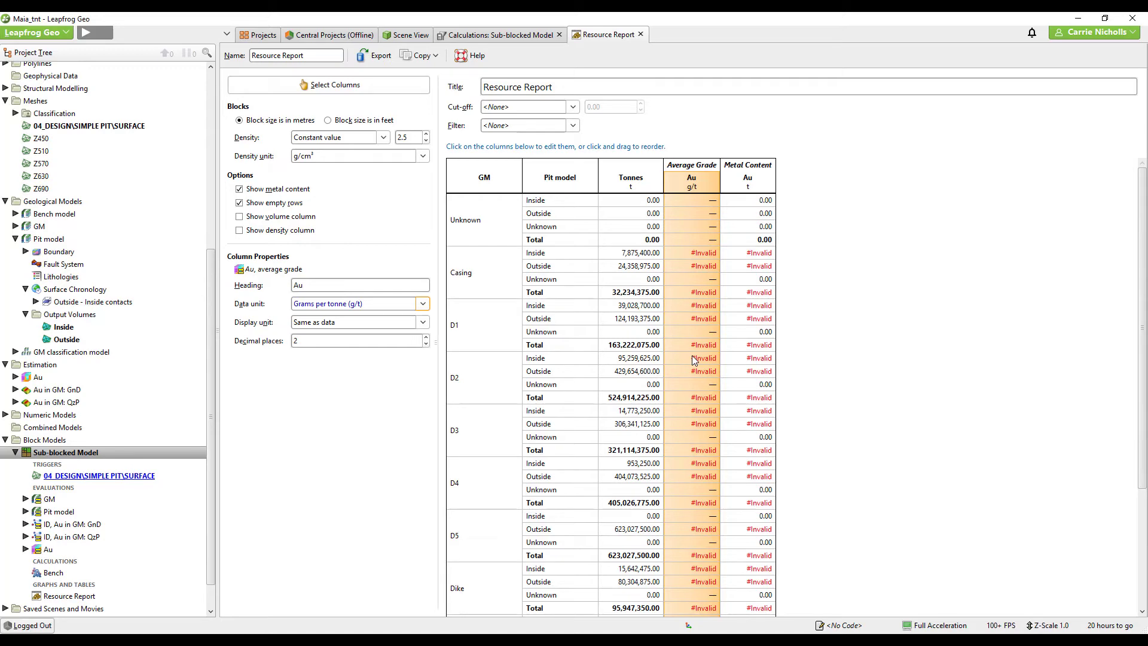
pyautogui.click(572, 107)
pyautogui.click(557, 160)
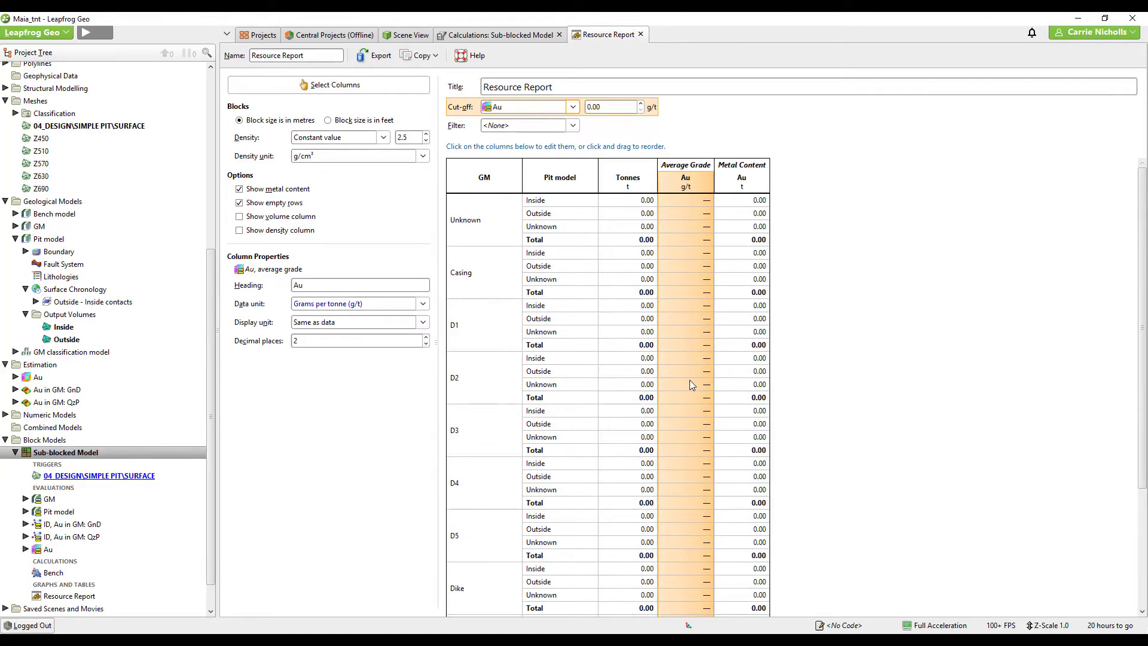
pyautogui.scroll(-4, 690, 380)
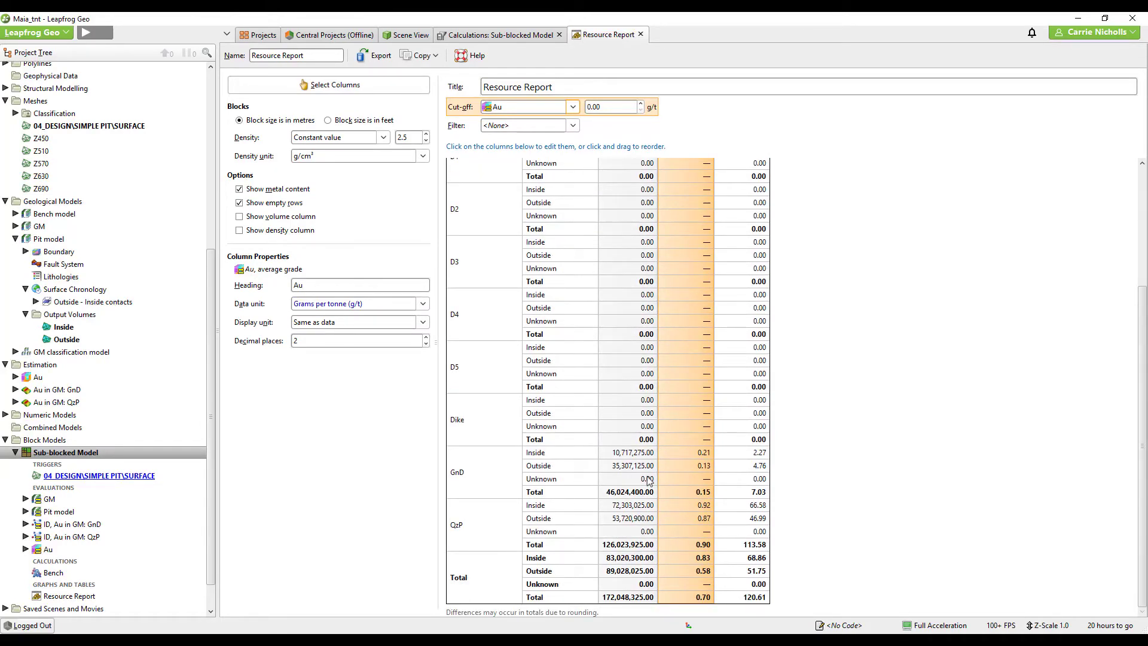
# Place Pit model before GM and keep only the GnD and QzP domains in the report
pyautogui.click(550, 352)
pyautogui.scroll(5, 550, 303)
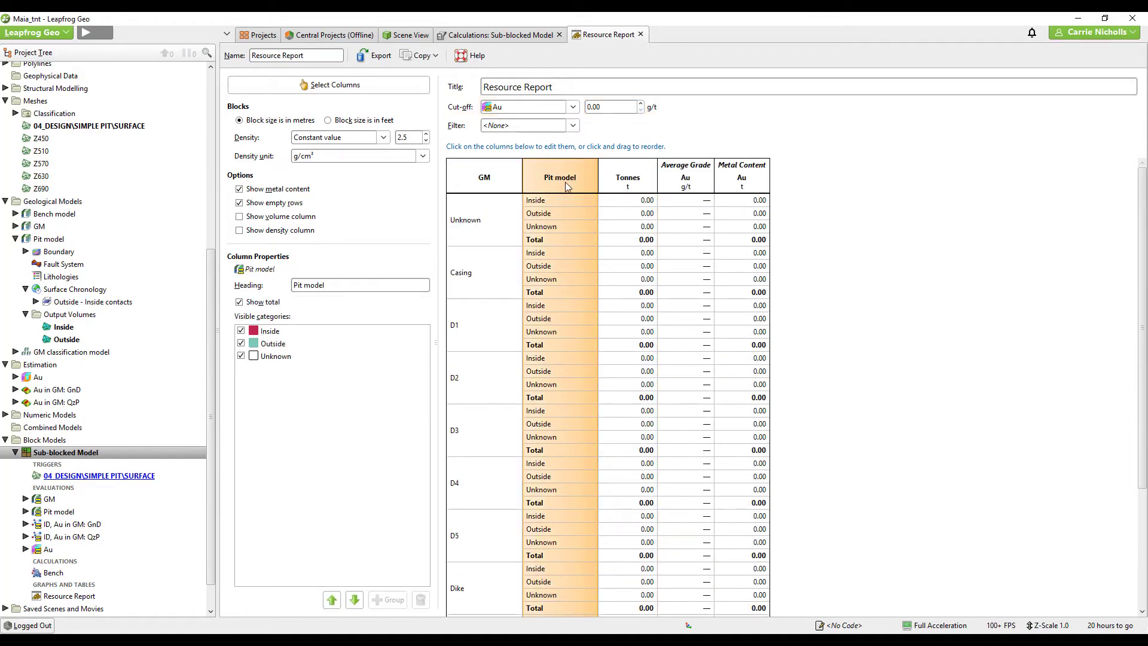
pyautogui.moveTo(567, 185); pyautogui.dragTo(471, 176)
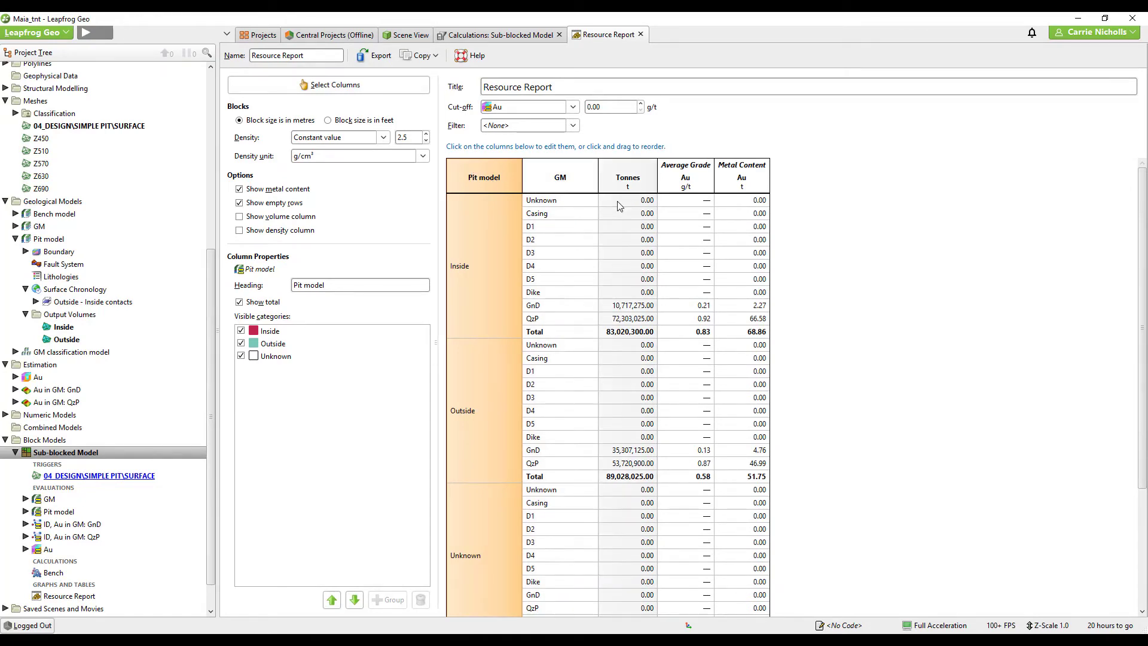
pyautogui.click(551, 264)
pyautogui.click(241, 331)
pyautogui.click(241, 343)
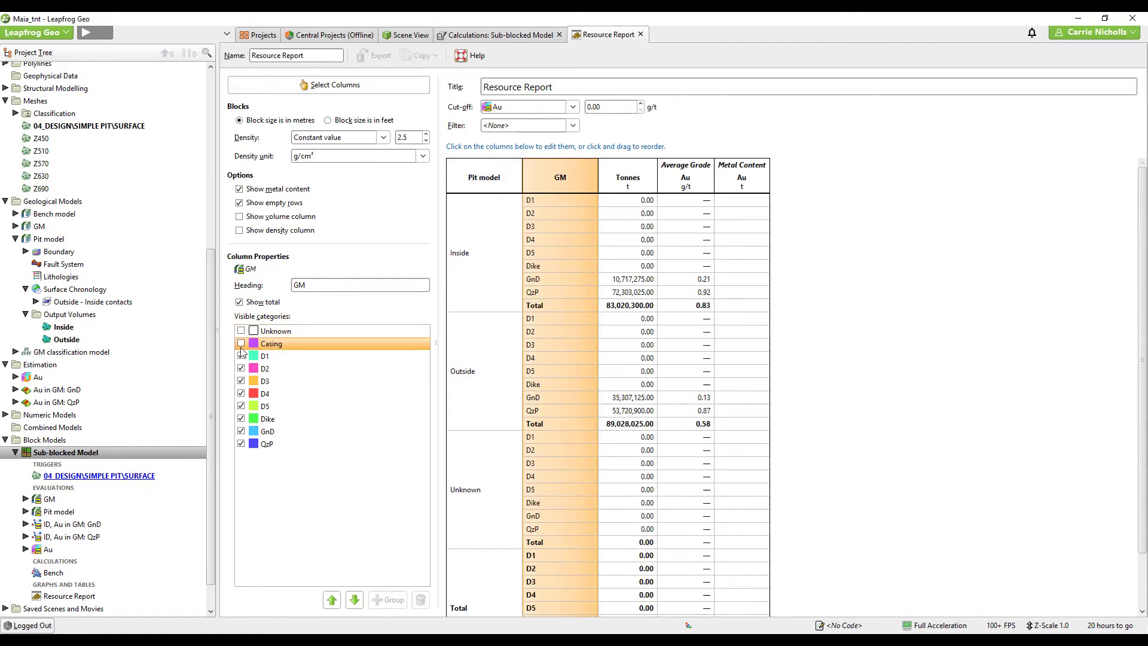
pyautogui.click(241, 356)
pyautogui.click(241, 369)
pyautogui.click(241, 381)
pyautogui.click(241, 394)
pyautogui.click(241, 406)
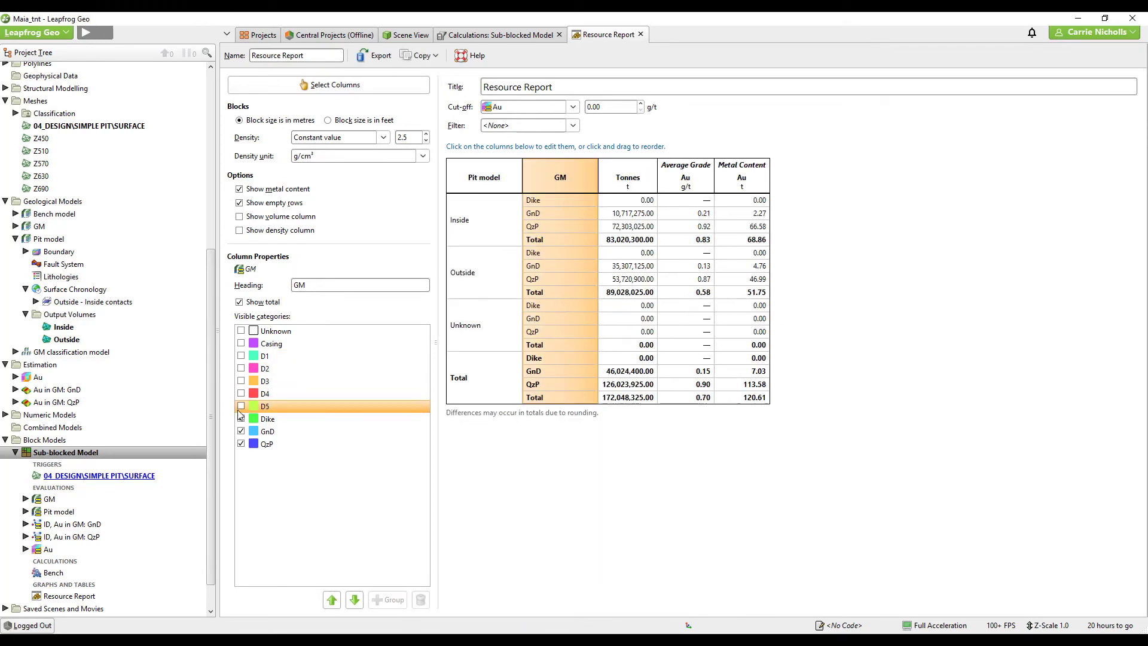
pyautogui.click(241, 419)
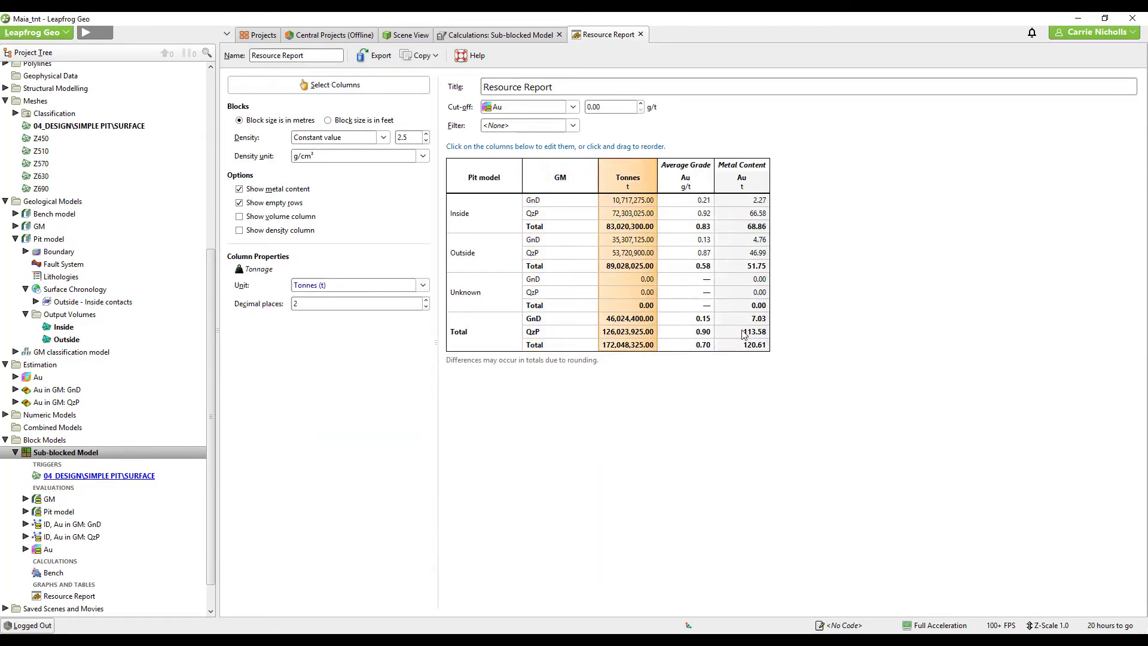
# Report Au metal content in troy ounces, showing tonnes and ounces with 0 decimals
pyautogui.click(423, 304)
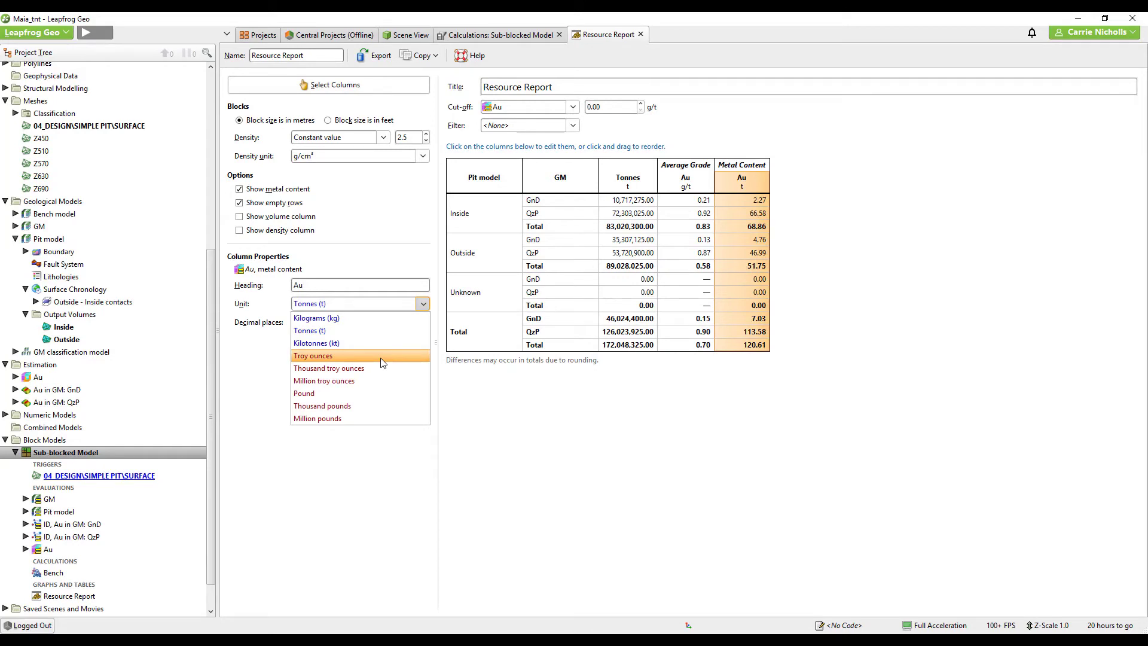
pyautogui.click(381, 356)
pyautogui.click(633, 318)
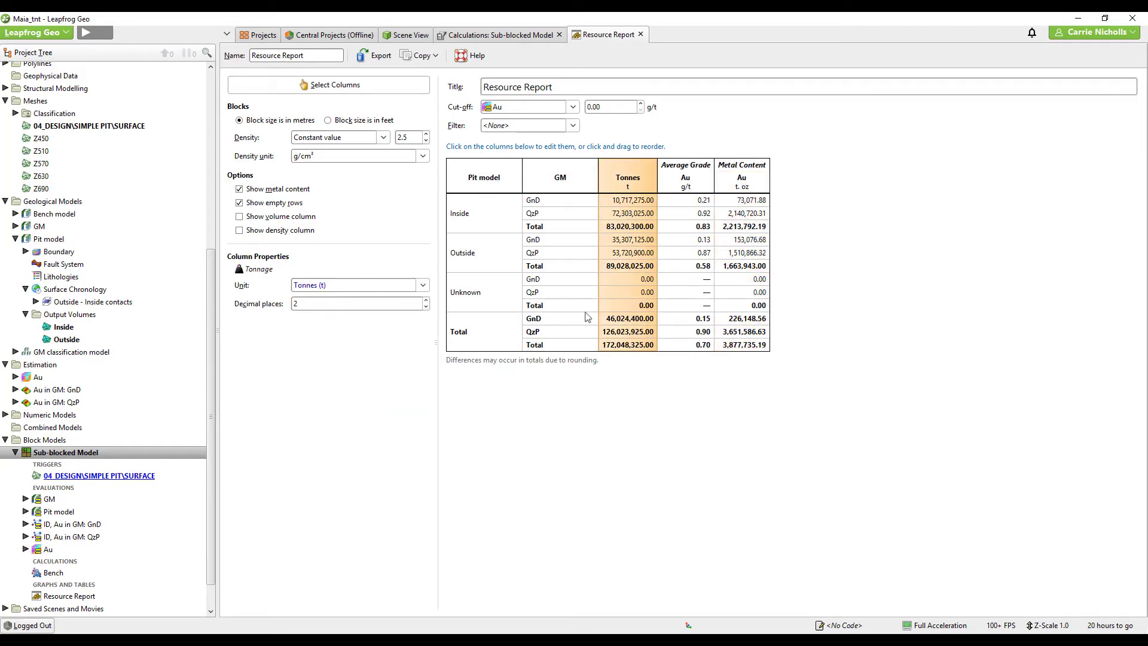
pyautogui.click(426, 308)
pyautogui.click(426, 307)
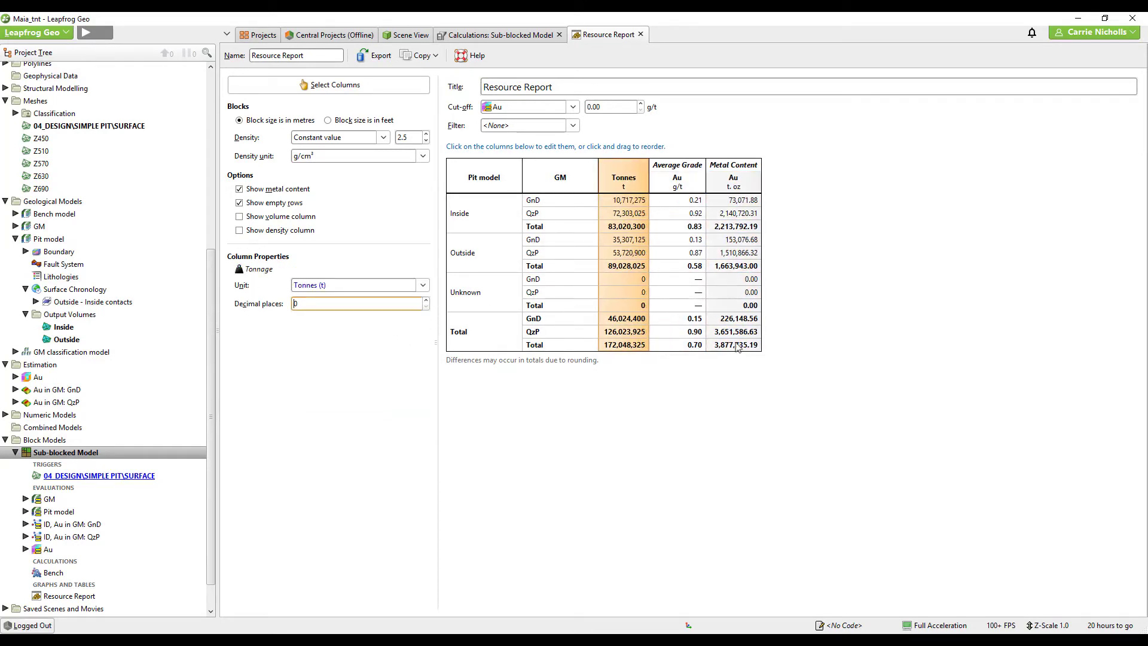
pyautogui.click(739, 347)
pyautogui.click(426, 326)
pyautogui.click(426, 326)
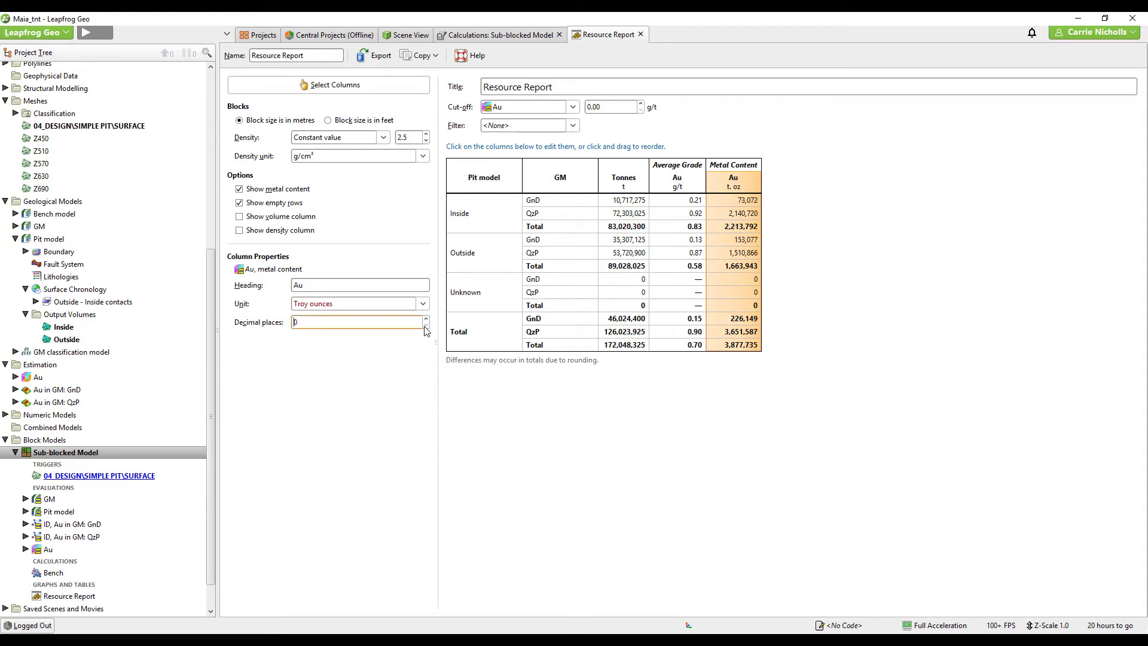
# Exclude the Unknown category from the Pit model rows
pyautogui.click(496, 299)
pyautogui.click(241, 356)
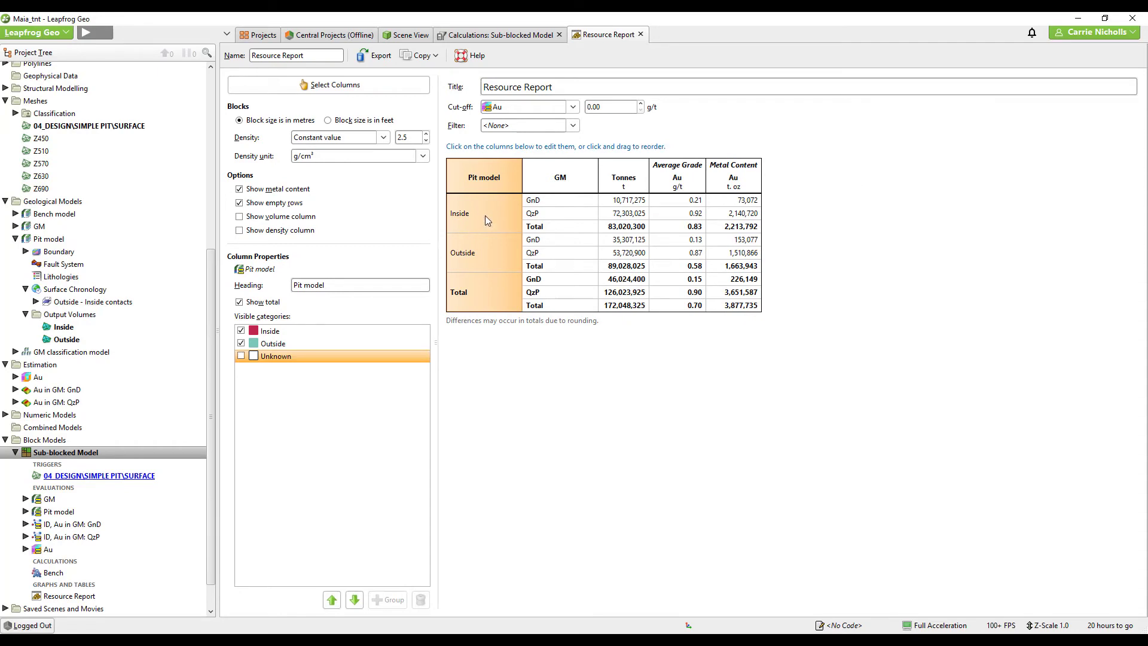
pyautogui.click(556, 217)
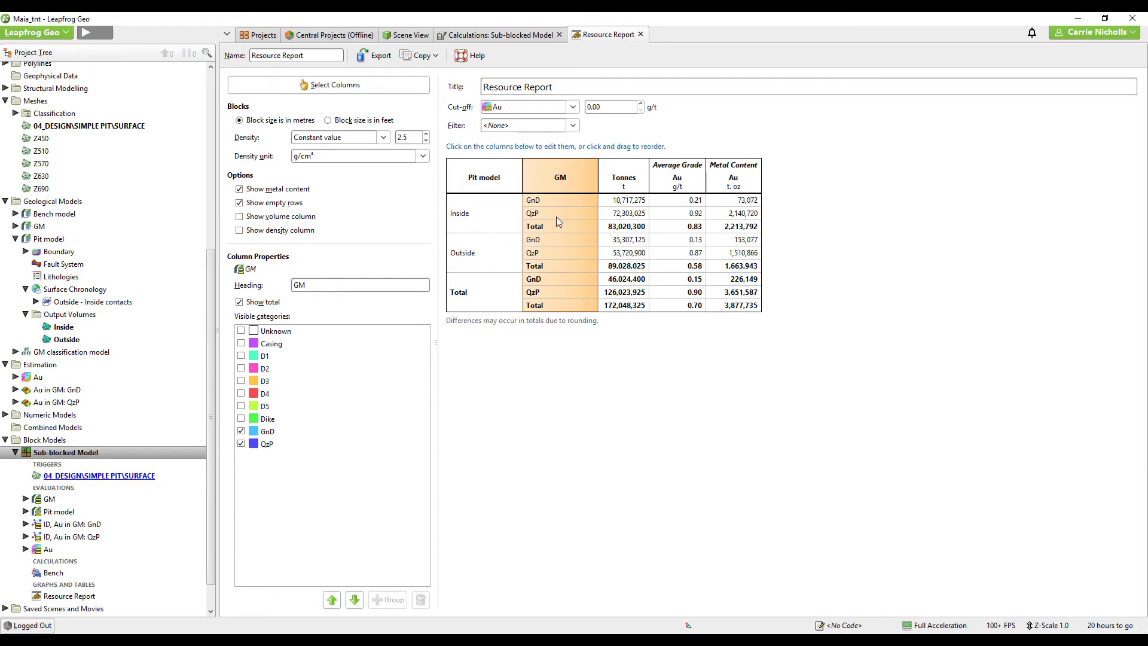
pyautogui.click(485, 224)
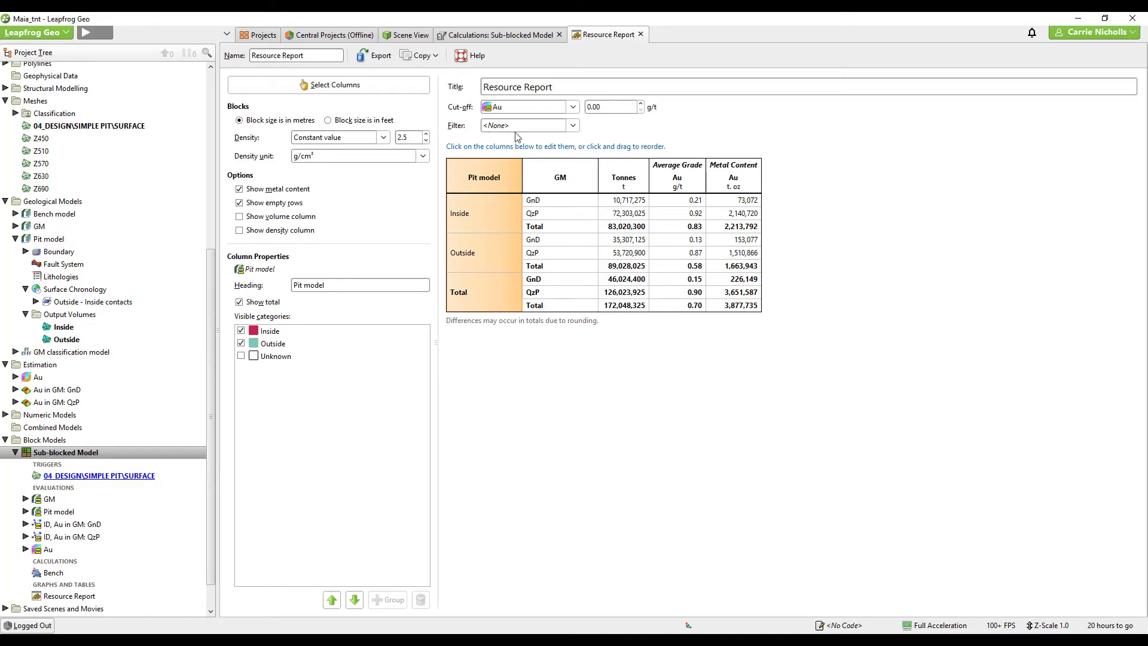
# Create a new filter named Pit - Inside in the Sub-blocked Model's Calculations and Filters
pyautogui.rightClick(90, 452)
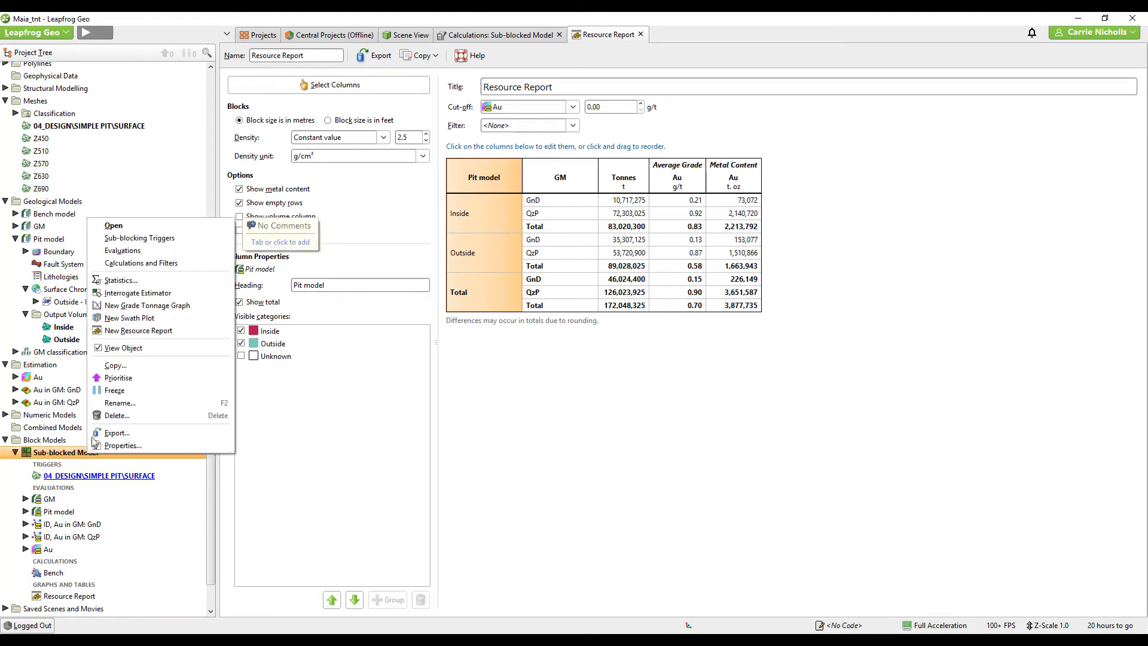
pyautogui.click(137, 263)
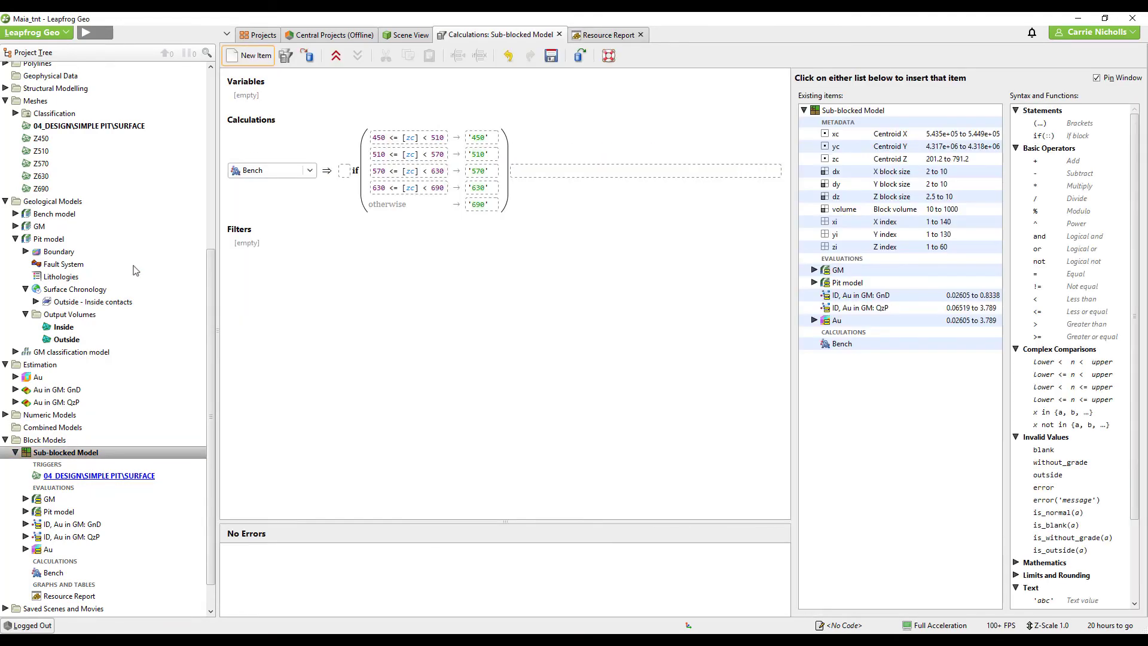
pyautogui.click(252, 58)
pyautogui.click(494, 394)
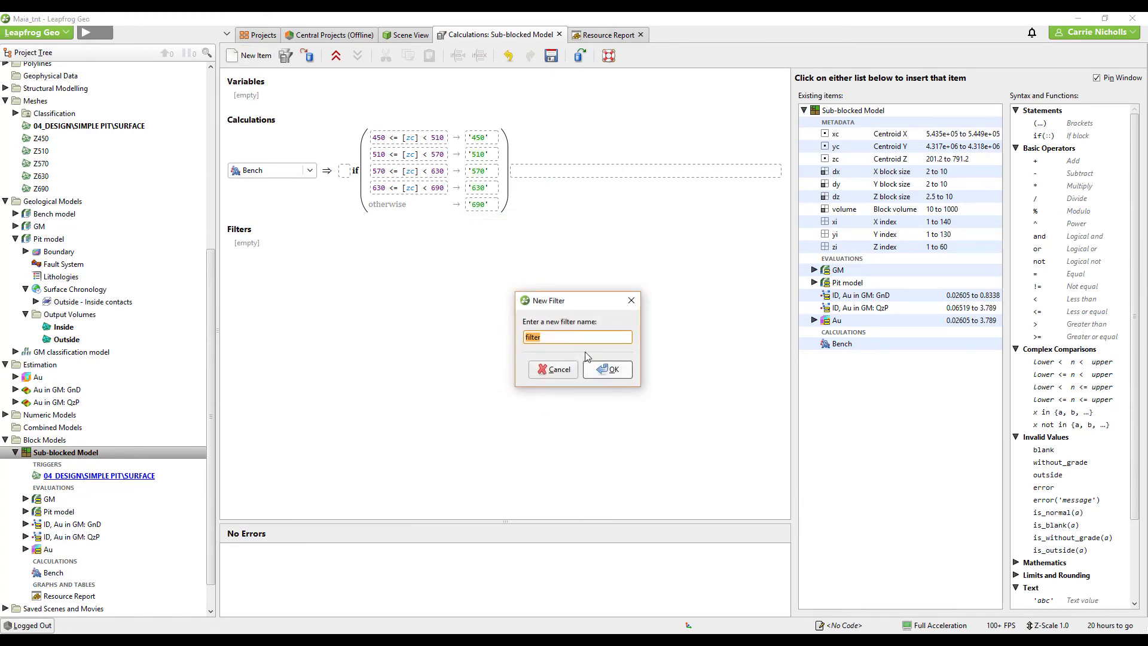
pyautogui.write('Pit - Insid')
pyautogui.click(606, 372)
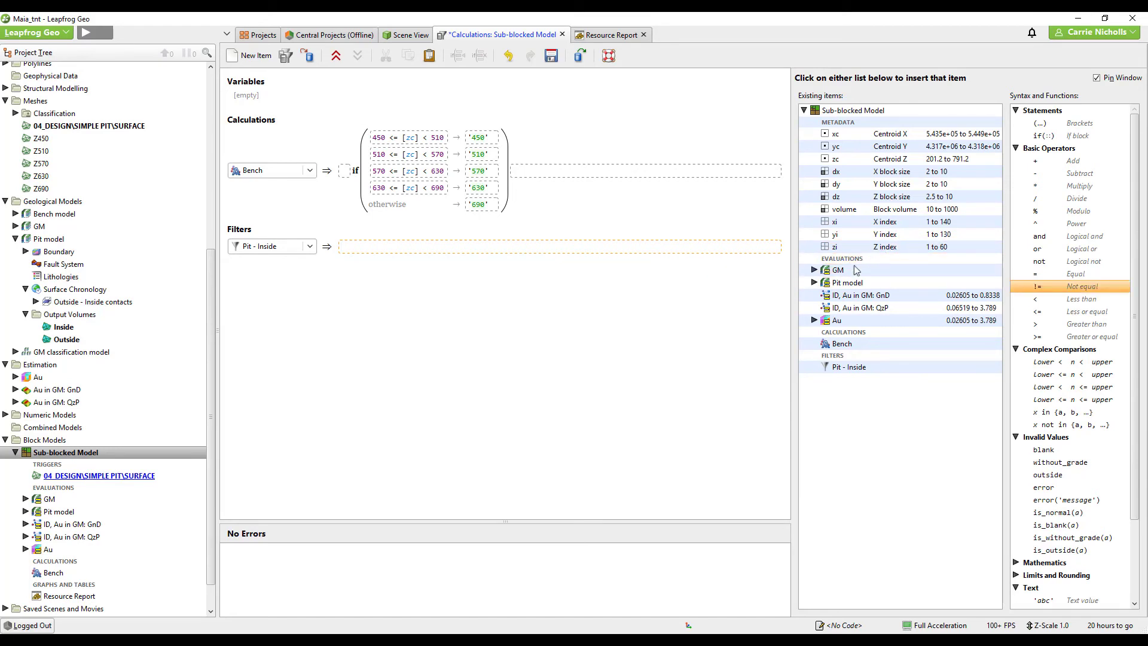
# Define the filter as [Pit model] = 'Inside' and save it
pyautogui.click(831, 285)
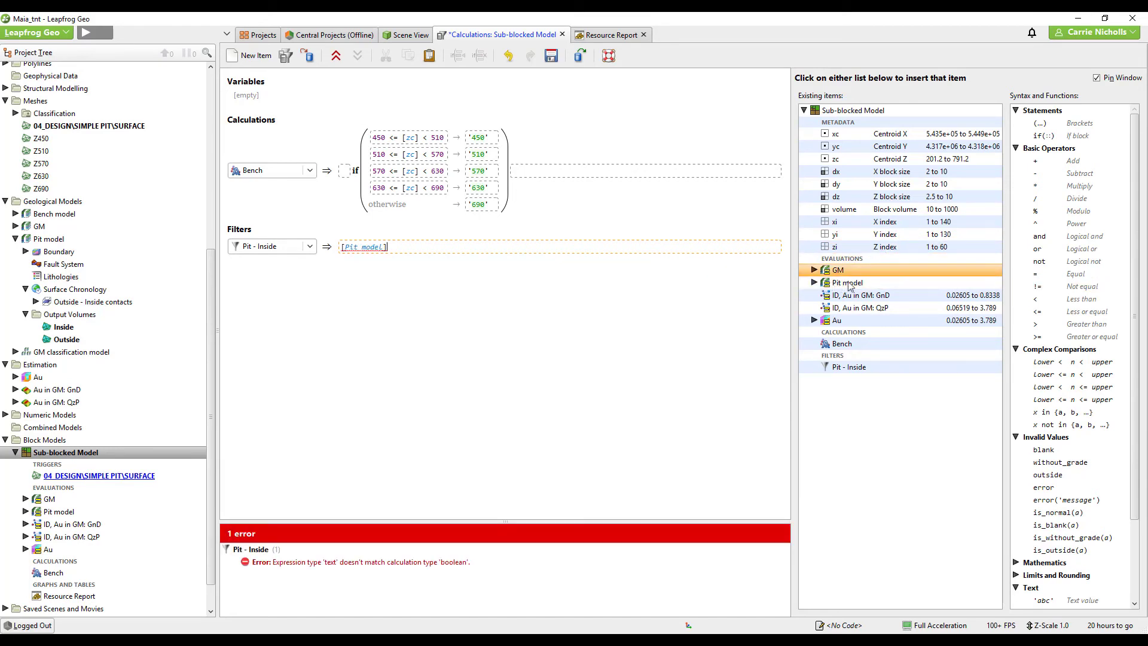
pyautogui.click(1021, 274)
pyautogui.click(814, 283)
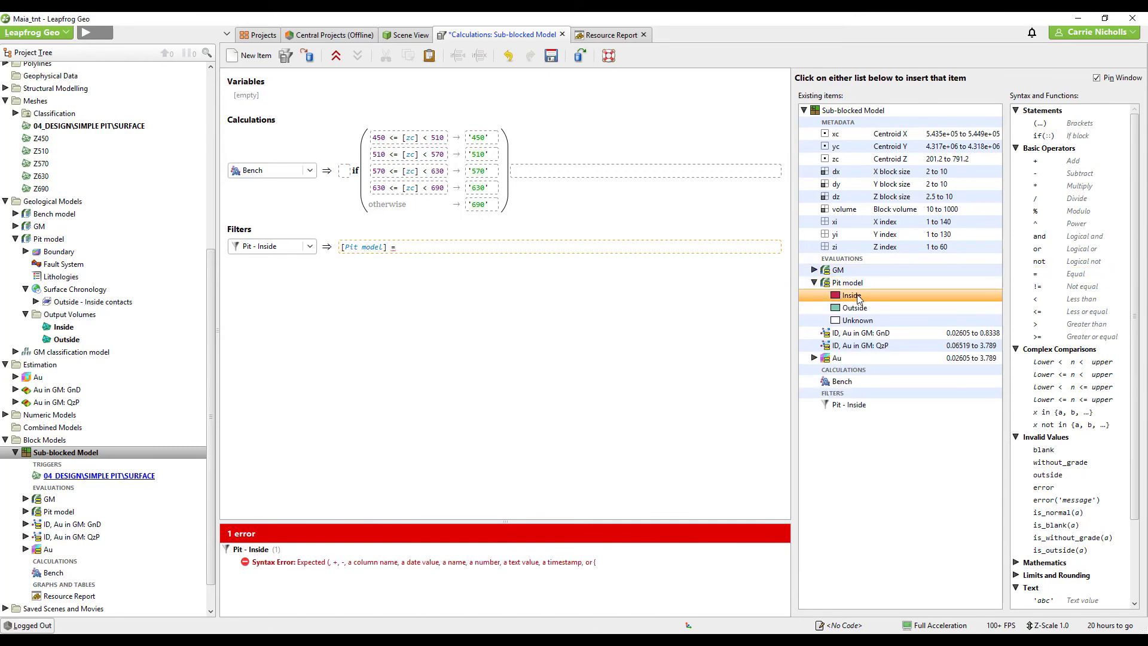
pyautogui.click(858, 297)
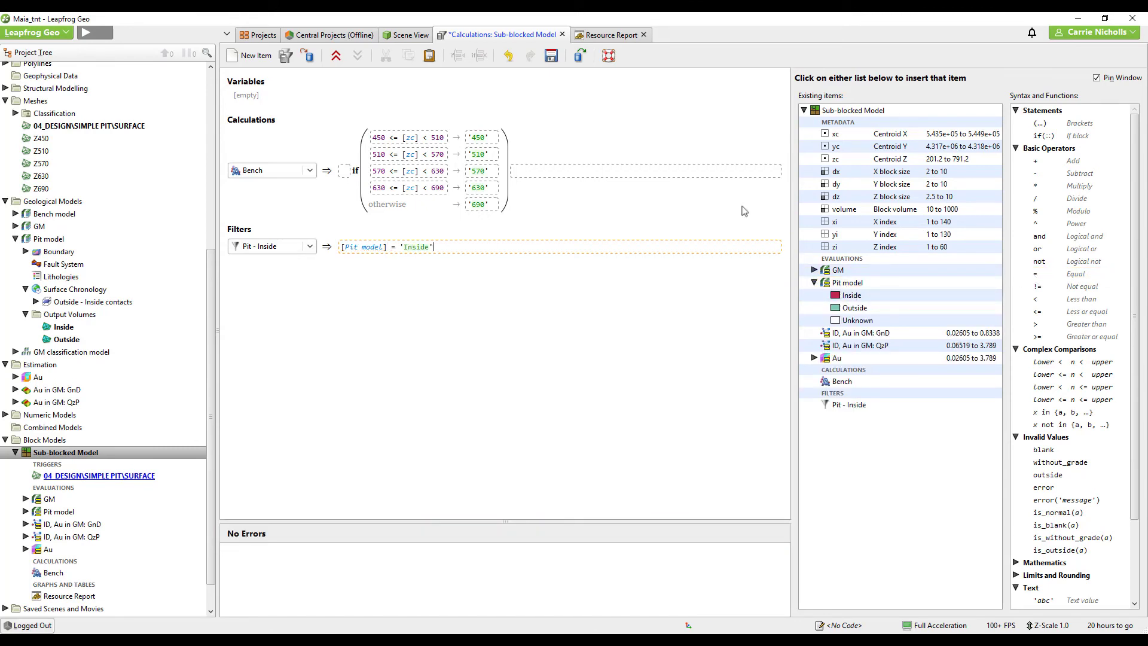
pyautogui.click(548, 60)
# Filter the sub-blocked model in the 3D scene to Pit - Inside blocks, coloured by Au grade
pyautogui.click(399, 36)
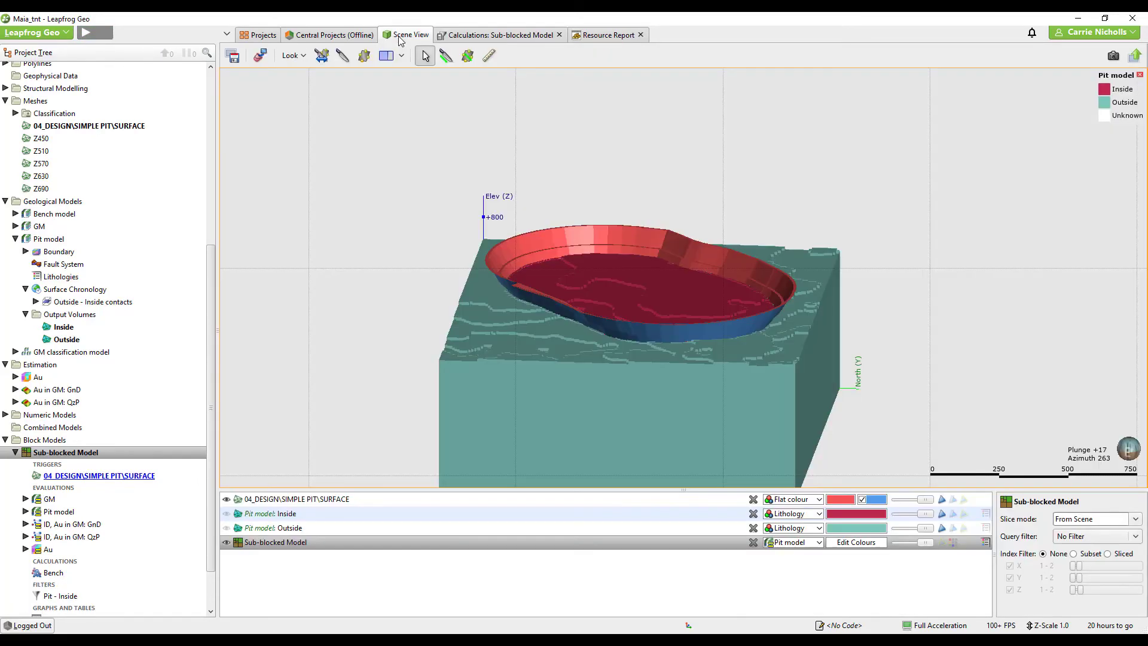
pyautogui.moveTo(548, 391); pyautogui.dragTo(576, 383)
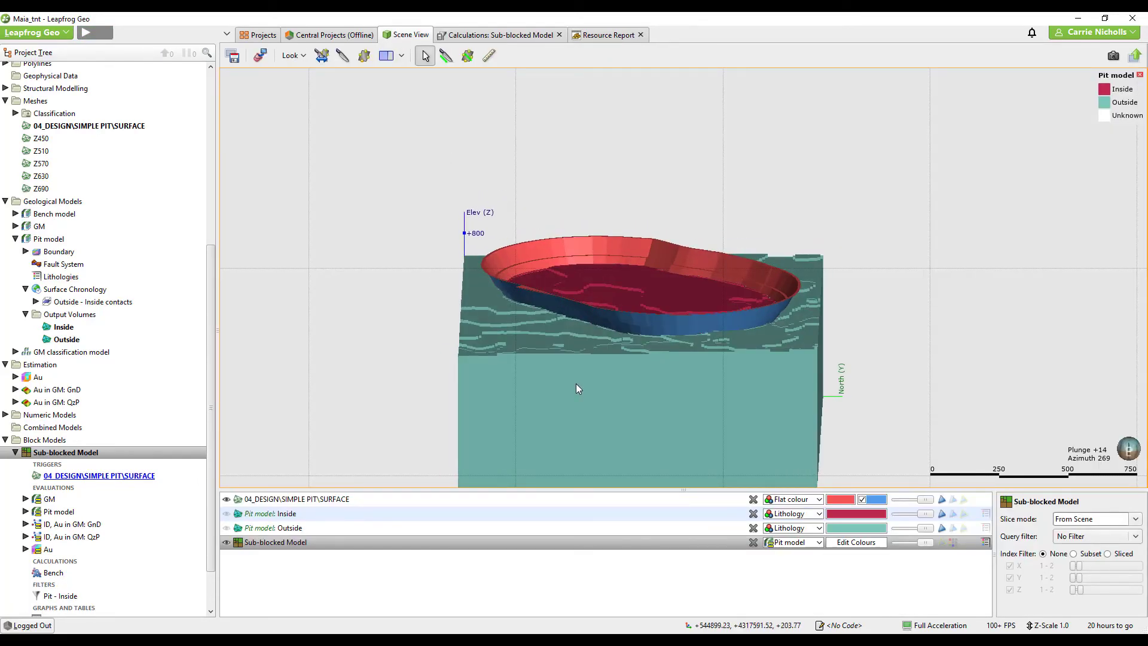
pyautogui.click(1092, 538)
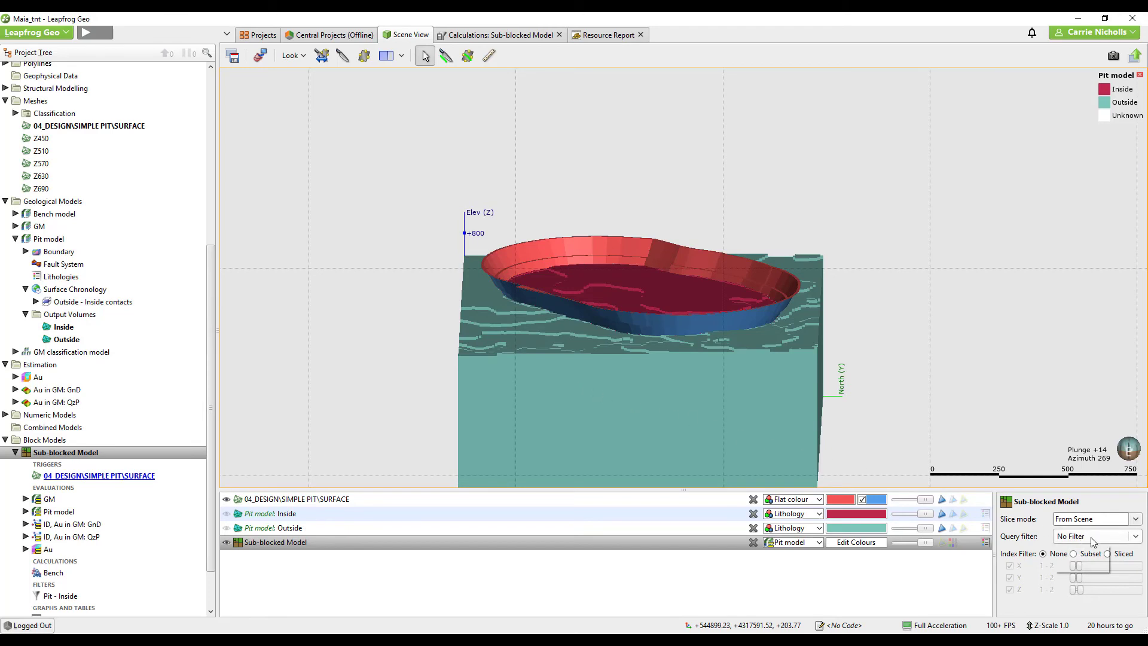
pyautogui.click(1087, 564)
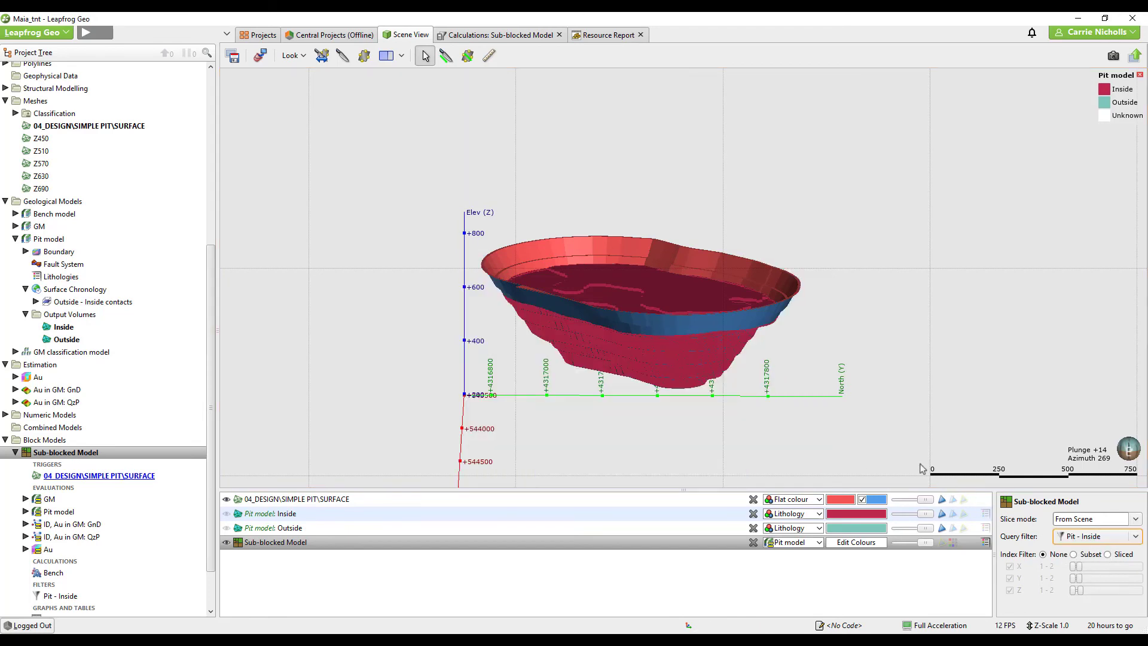
pyautogui.moveTo(748, 407); pyautogui.dragTo(818, 479)
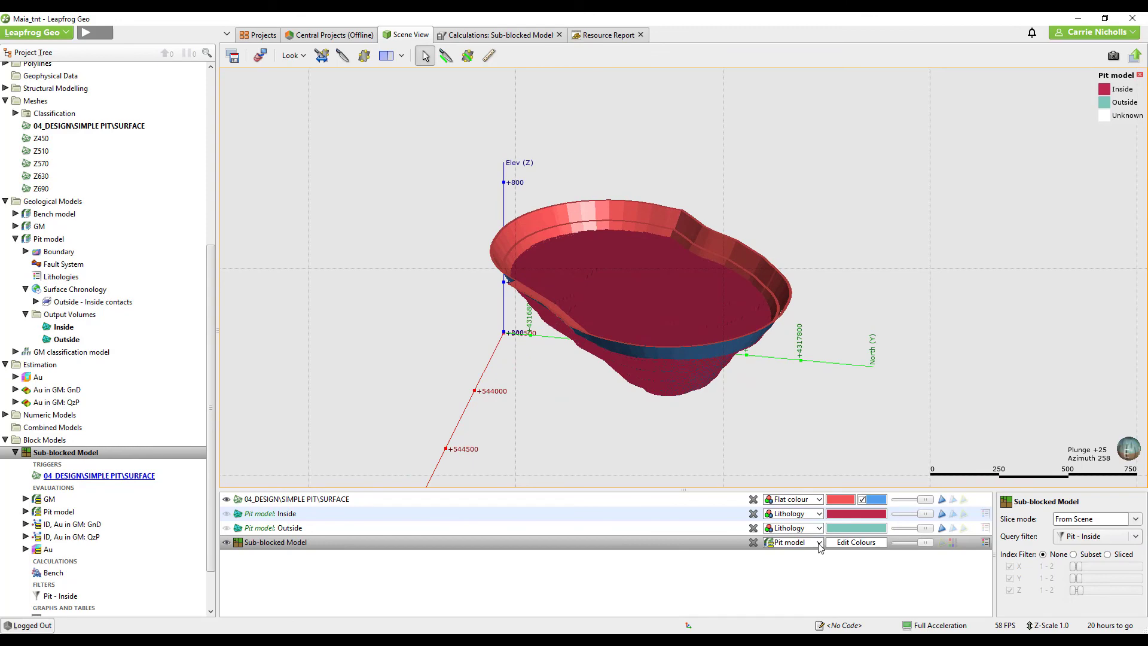
pyautogui.click(794, 542)
pyautogui.click(801, 622)
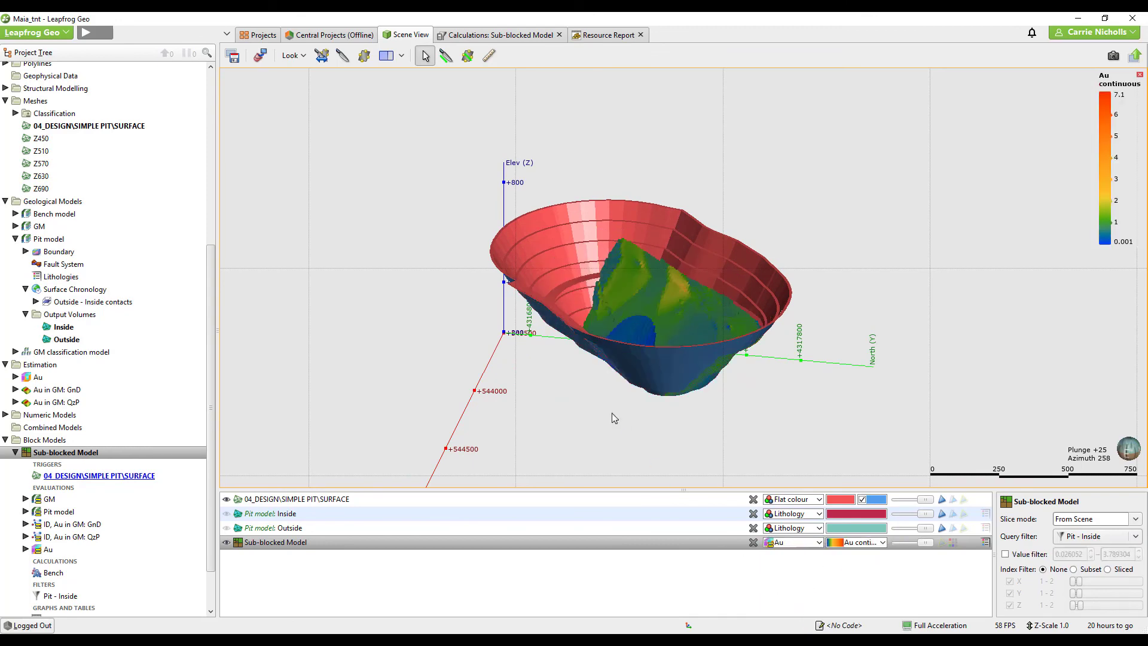
pyautogui.moveTo(613, 414); pyautogui.dragTo(690, 352)
# Apply the Pit - Inside filter to the resource report
pyautogui.click(604, 35)
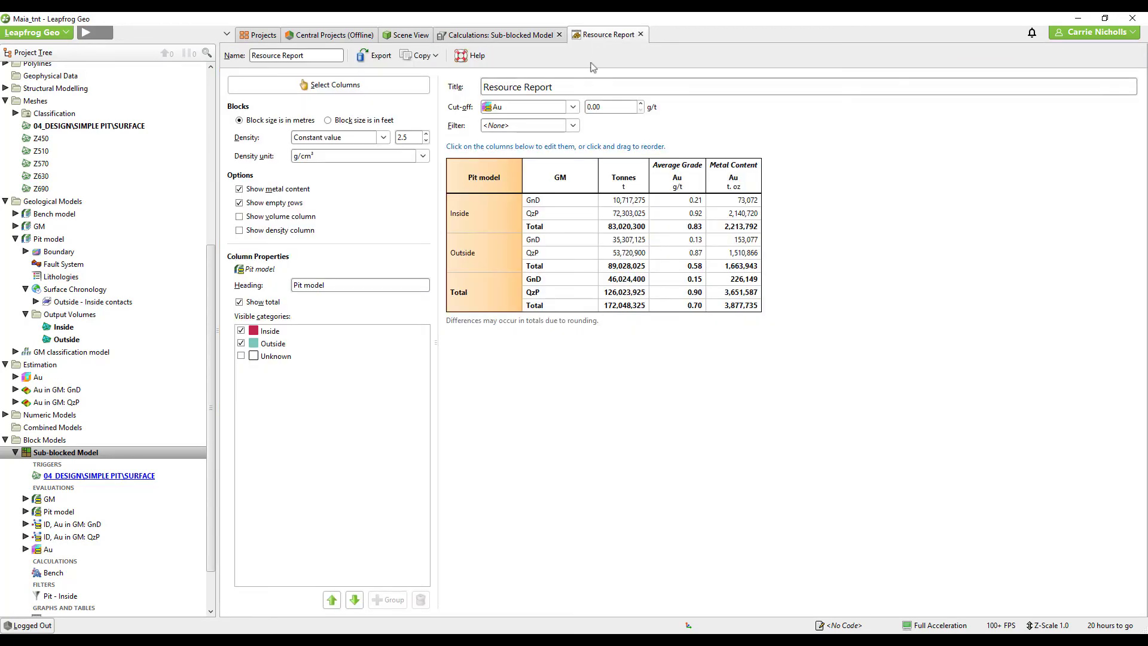
pyautogui.click(573, 126)
pyautogui.click(554, 152)
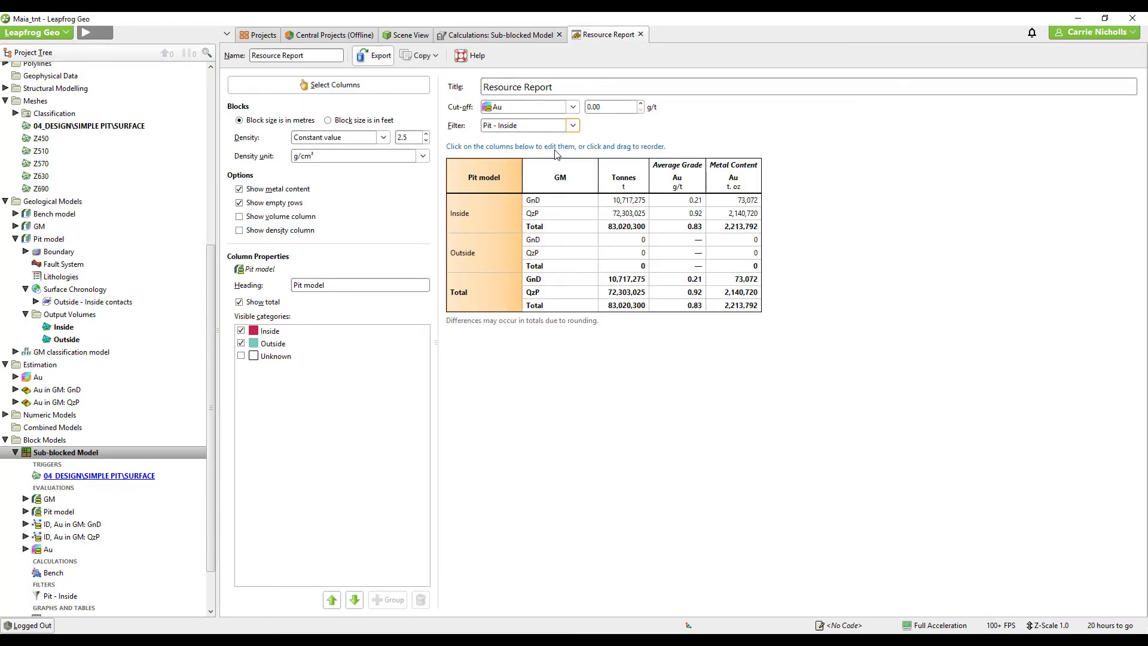
# Remove the Pit model column from the report, then review the table's copy options
pyautogui.click(355, 86)
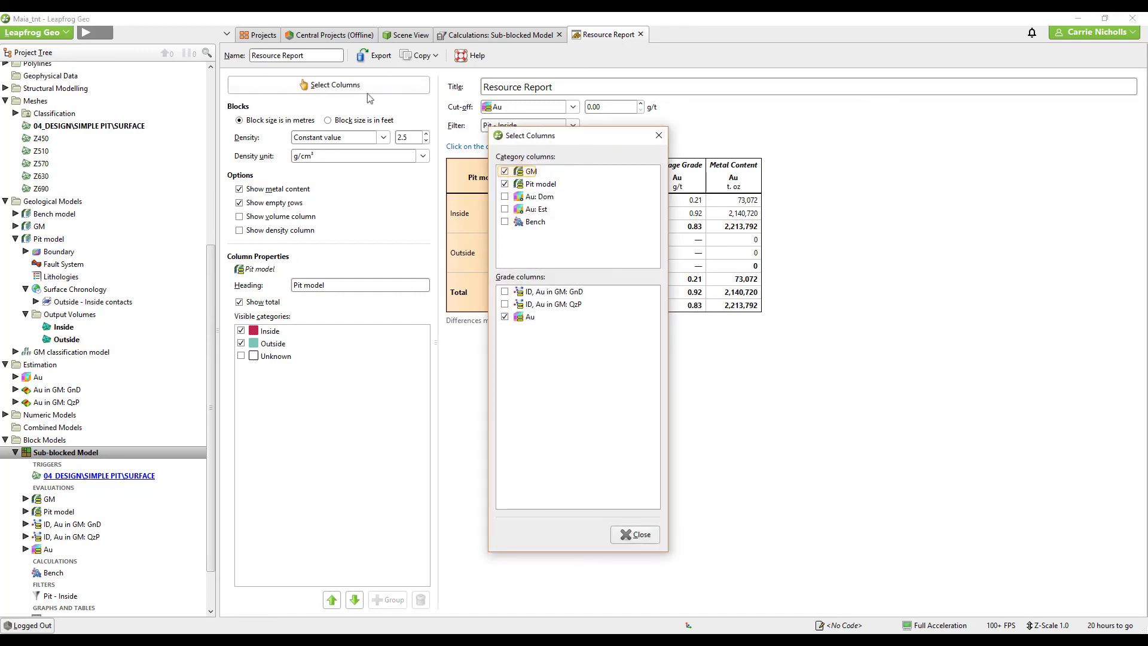
pyautogui.click(505, 184)
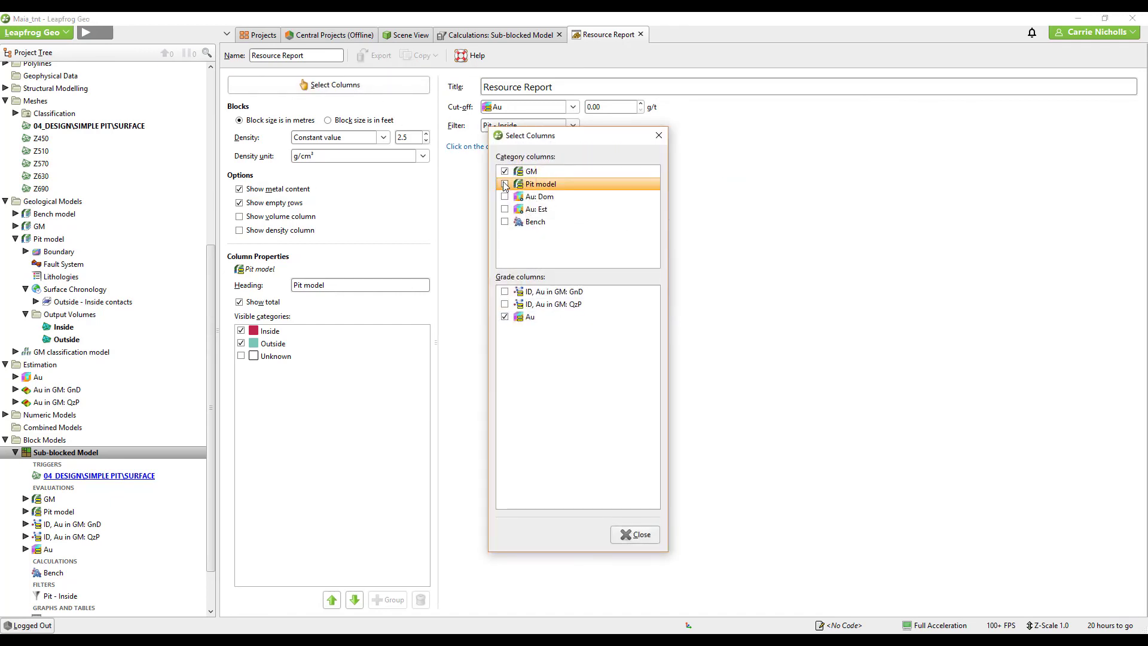
pyautogui.click(635, 534)
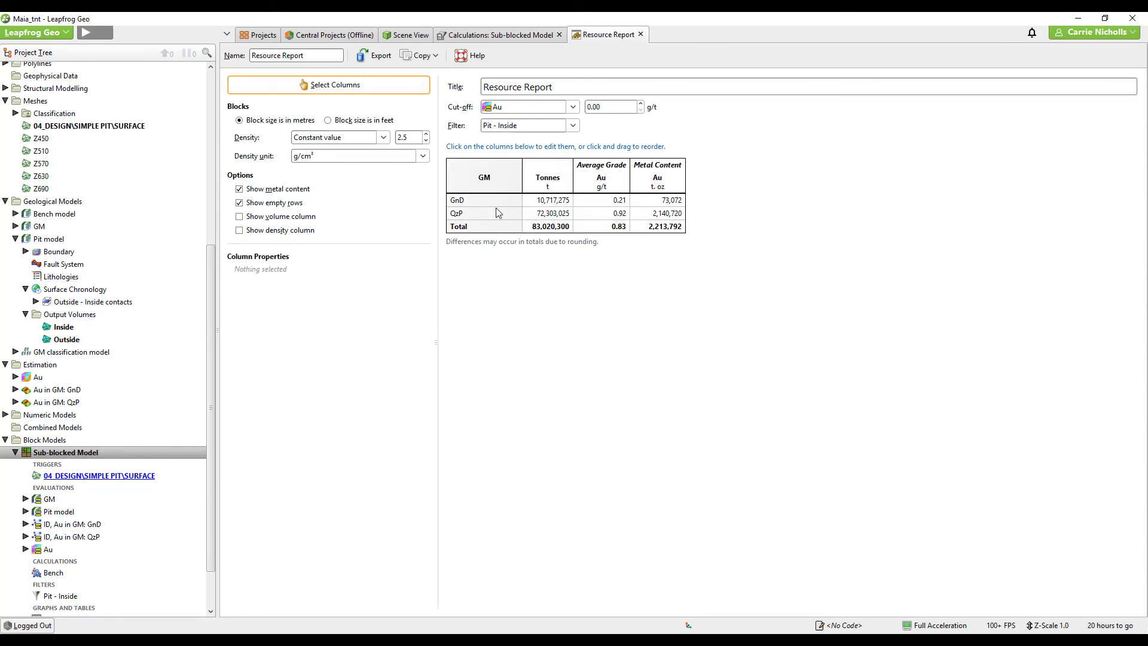
pyautogui.click(421, 55)
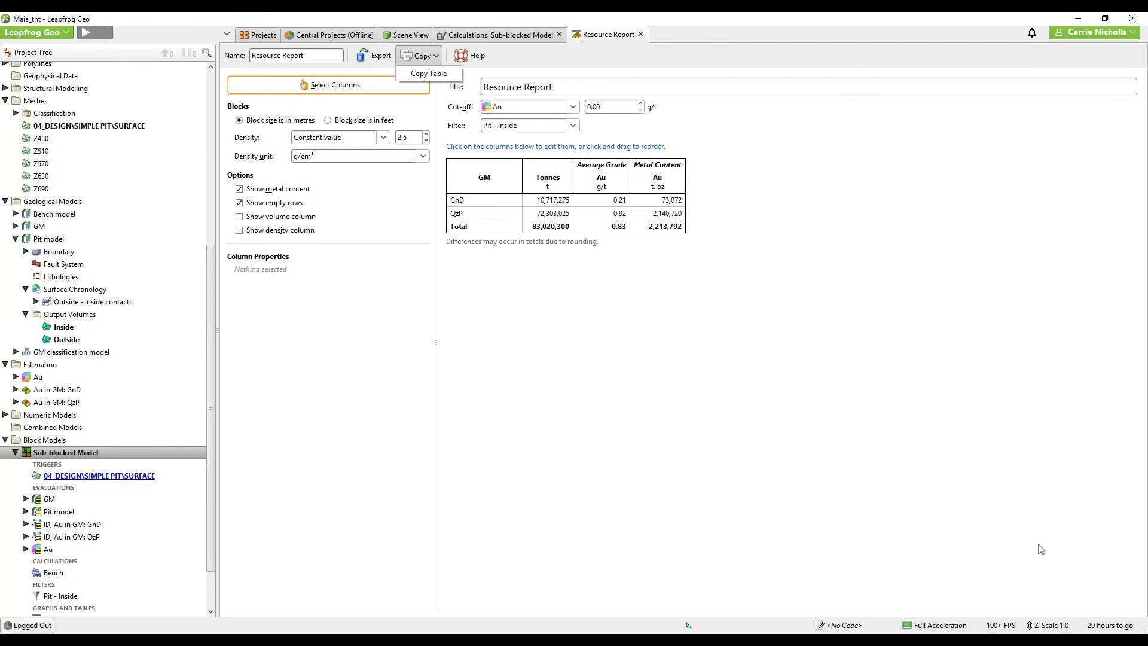
pyautogui.click(1107, 602)
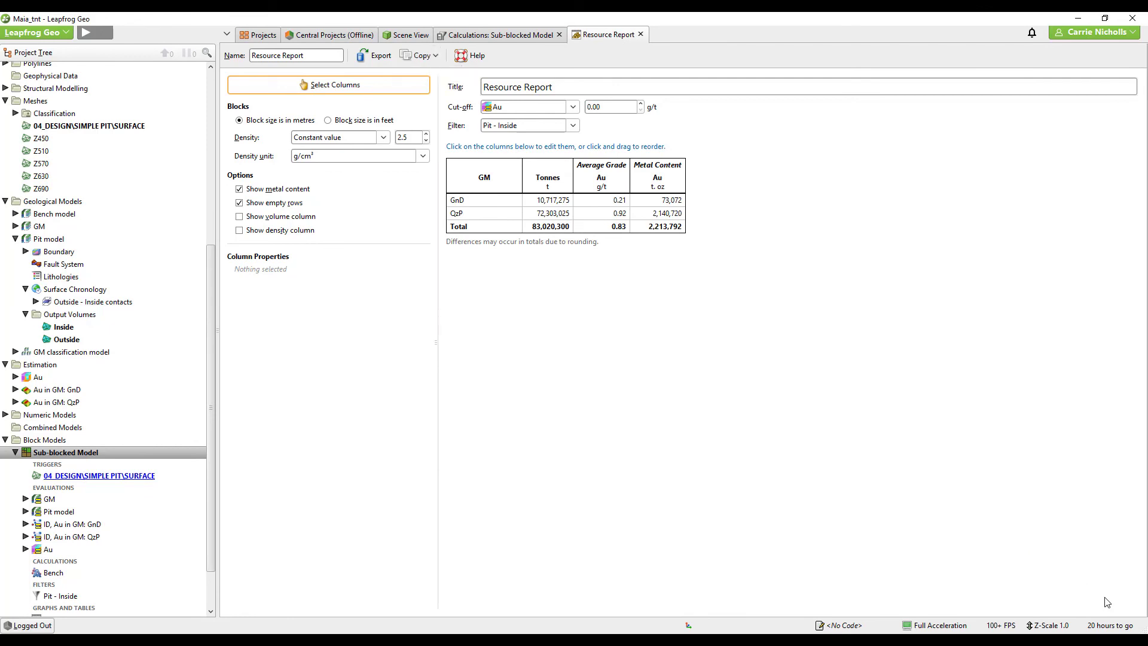